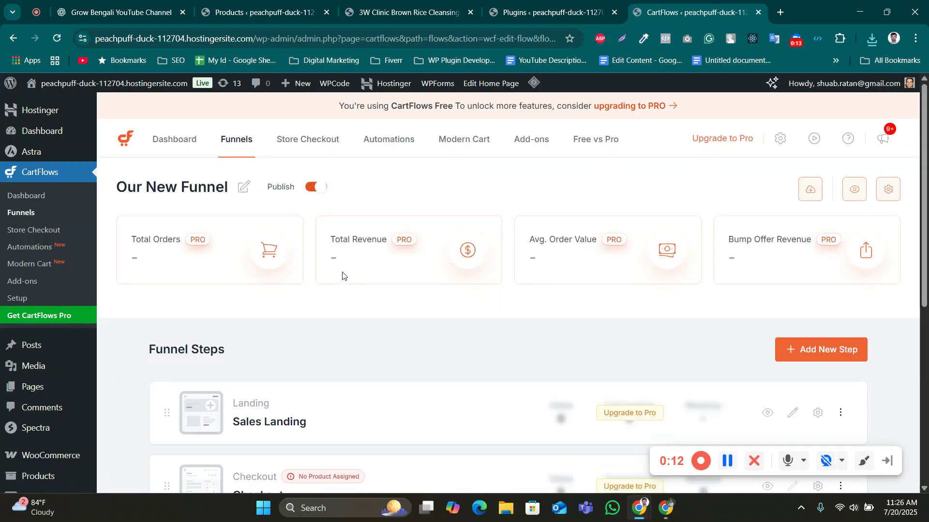
Review the funnel's steps and examine the Korean Beauty Mart landing page down to its order form, then return to the funnel
{"action": "scroll", "coordinate": [392, 261], "scroll_direction": "down", "scroll_amount": 5}
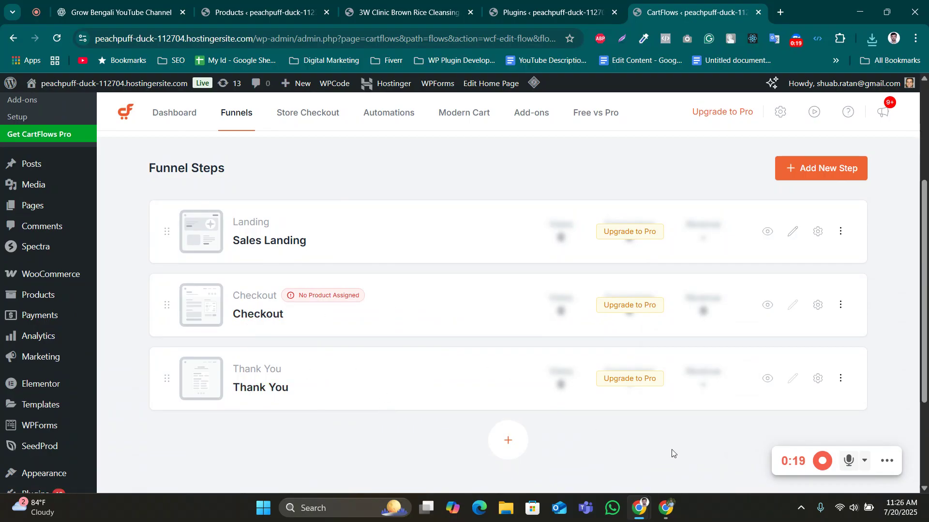
{"action": "left_click", "coordinate": [667, 510]}
{"action": "scroll", "coordinate": [309, 208], "scroll_direction": "up", "scroll_amount": 20}
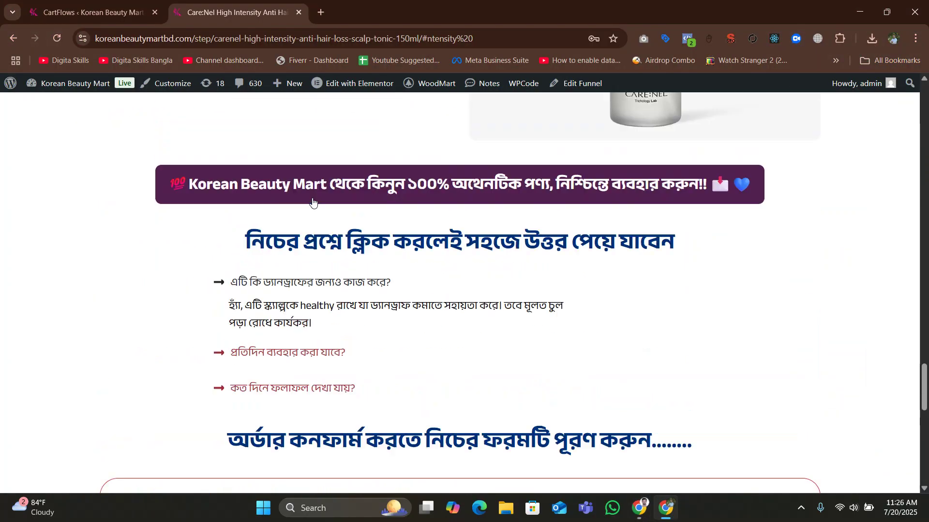
{"action": "scroll", "coordinate": [311, 197], "scroll_direction": "up", "scroll_amount": 12}
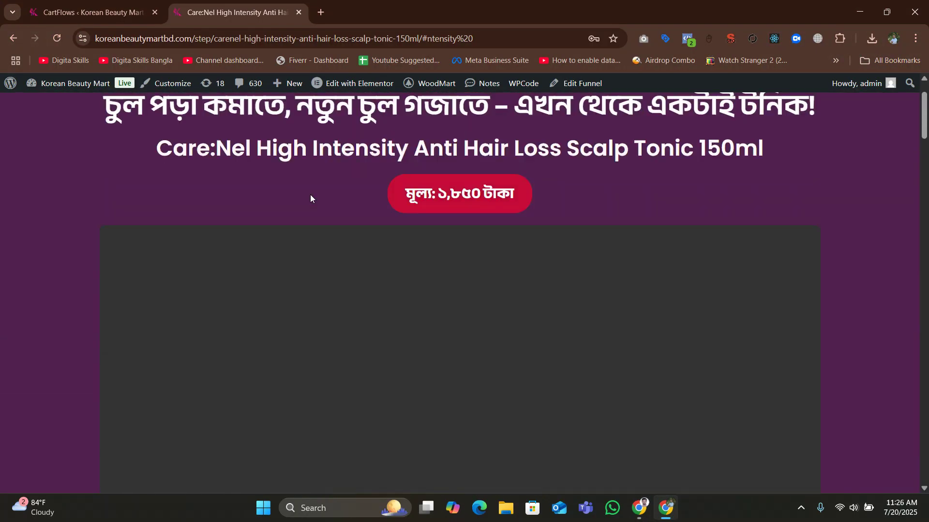
{"action": "scroll", "coordinate": [310, 194], "scroll_direction": "down", "scroll_amount": 16}
{"action": "scroll", "coordinate": [404, 279], "scroll_direction": "down", "scroll_amount": 20}
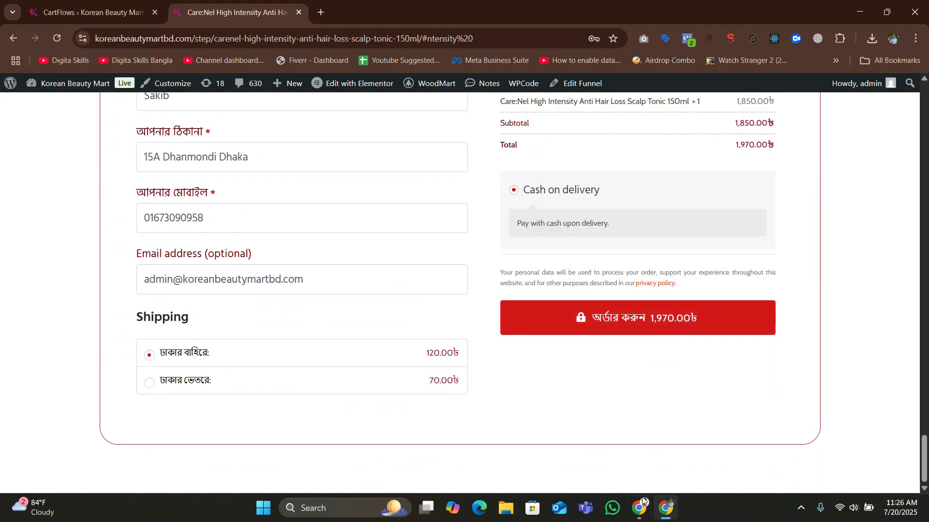
{"action": "mouse_move", "coordinate": [643, 500]}
{"action": "left_click", "coordinate": [573, 438]}
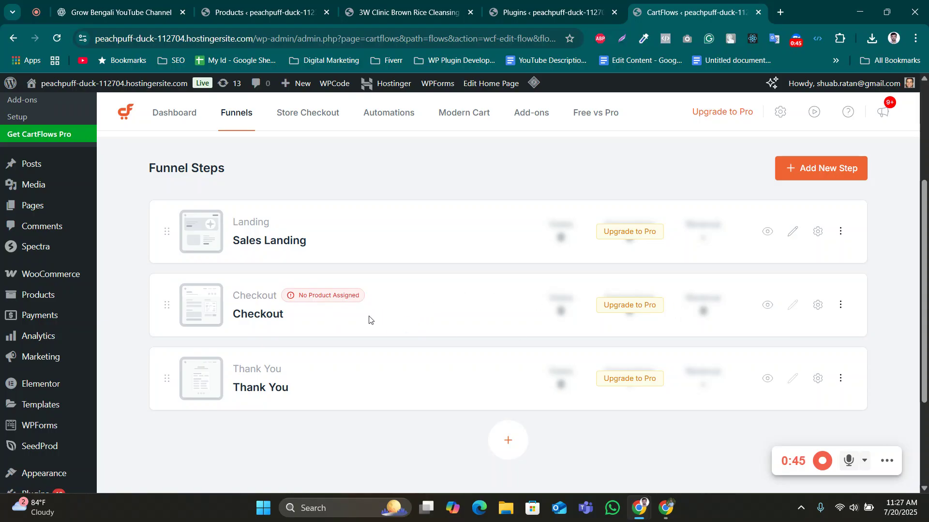
Assign the product "COSRX AC Collection Calming Foam Cleanser - 150ml" to the Checkout step, save the settings and close them
{"action": "left_click", "coordinate": [818, 306]}
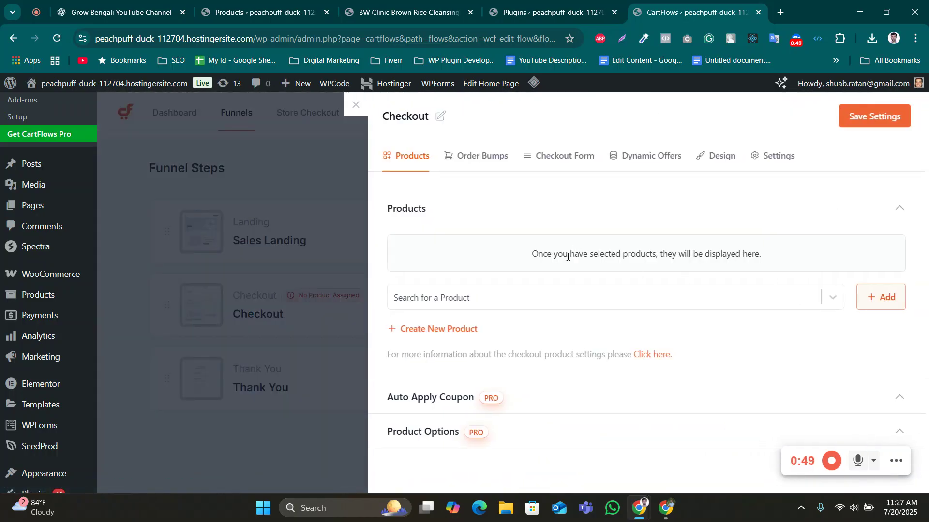
{"action": "left_click", "coordinate": [570, 304]}
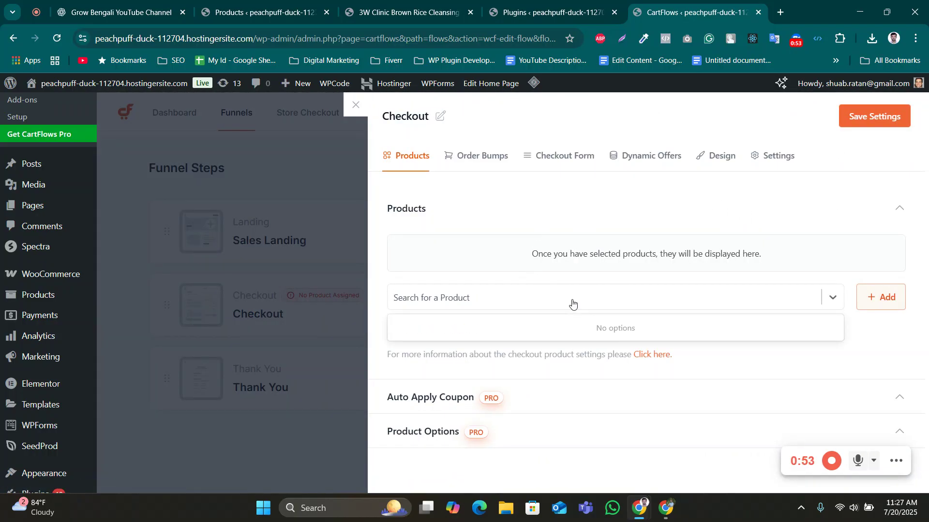
{"action": "type", "text": "a"}
{"action": "key", "text": "BackSpace"}
{"action": "type", "text": "cosrx"}
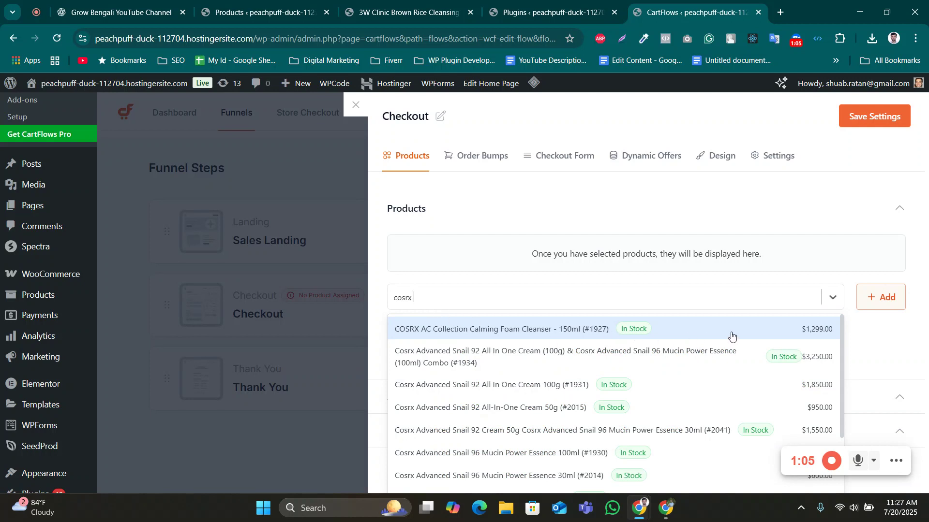
{"action": "left_click", "coordinate": [591, 332]}
{"action": "left_click", "coordinate": [592, 331]}
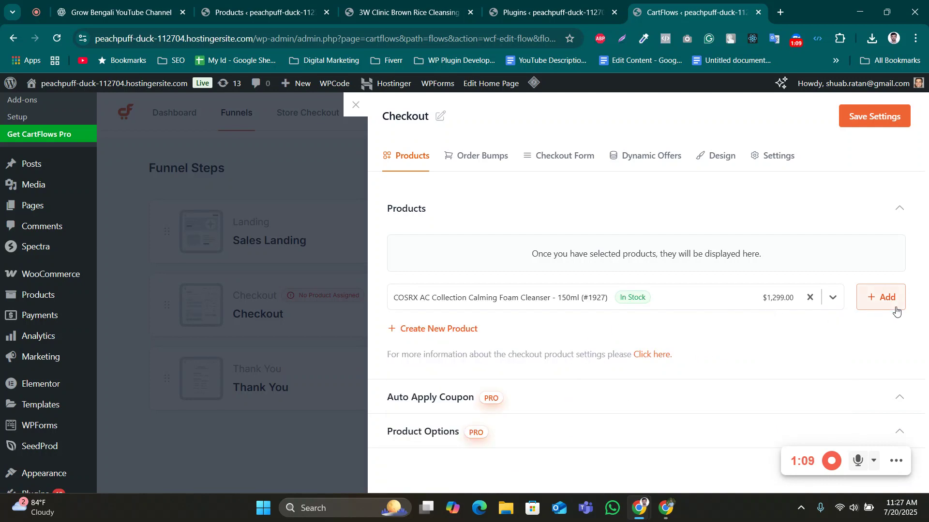
{"action": "left_click", "coordinate": [883, 298]}
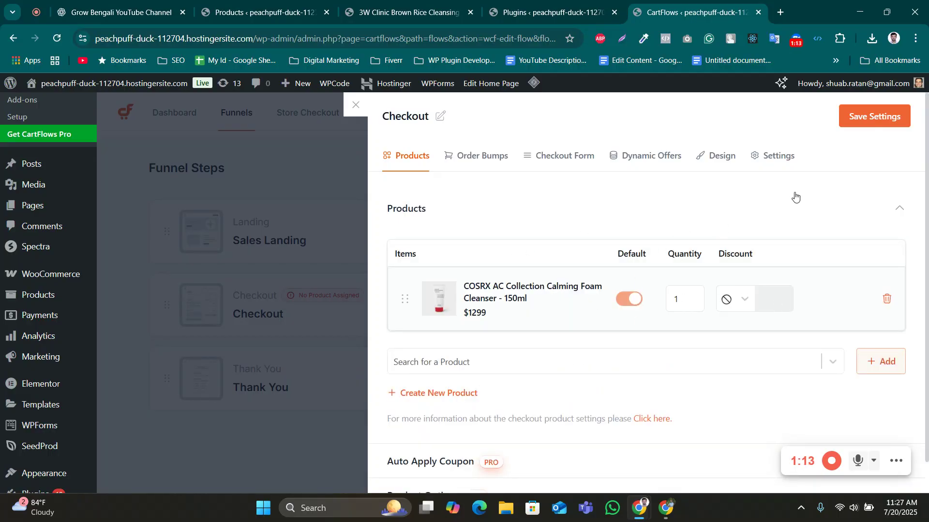
{"action": "left_click", "coordinate": [870, 118]}
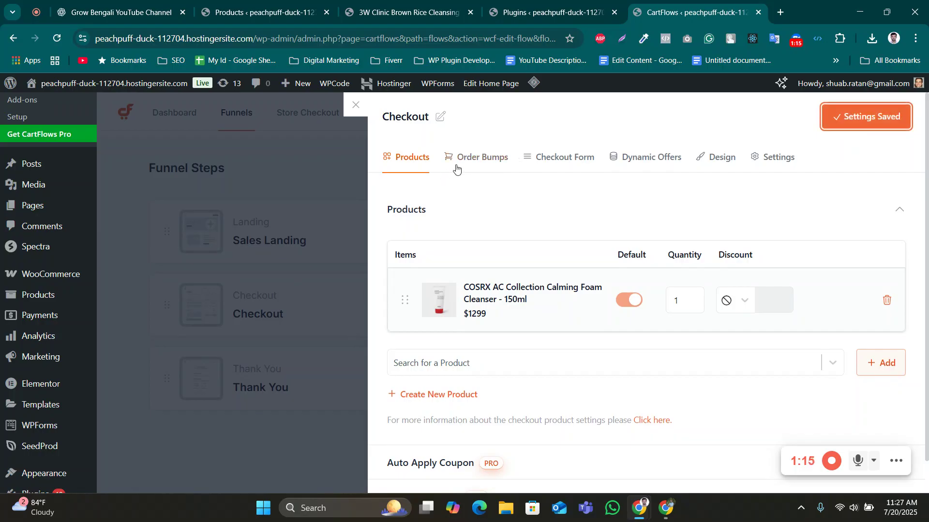
{"action": "left_click", "coordinate": [353, 105]}
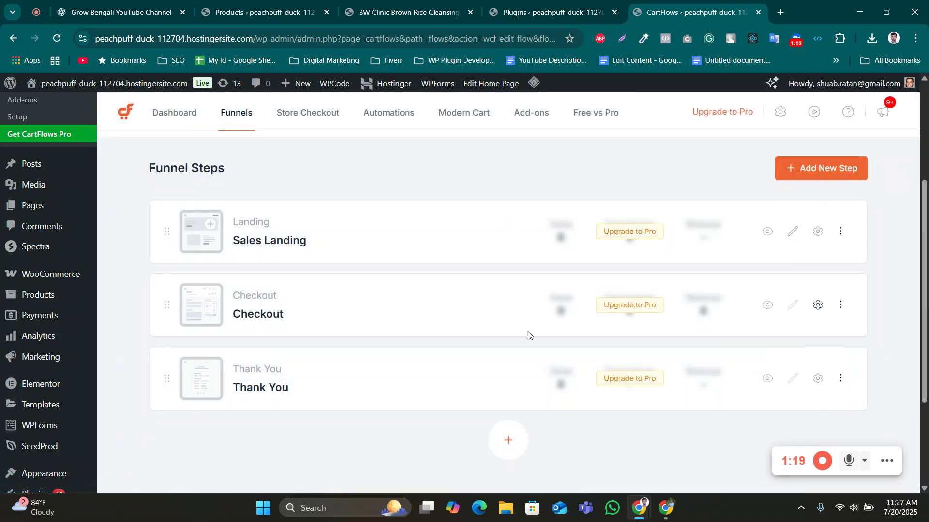
Preview the Checkout page, examine its billing fields, order summary and payment section, and return to the funnel's steps
{"action": "left_click", "coordinate": [768, 305]}
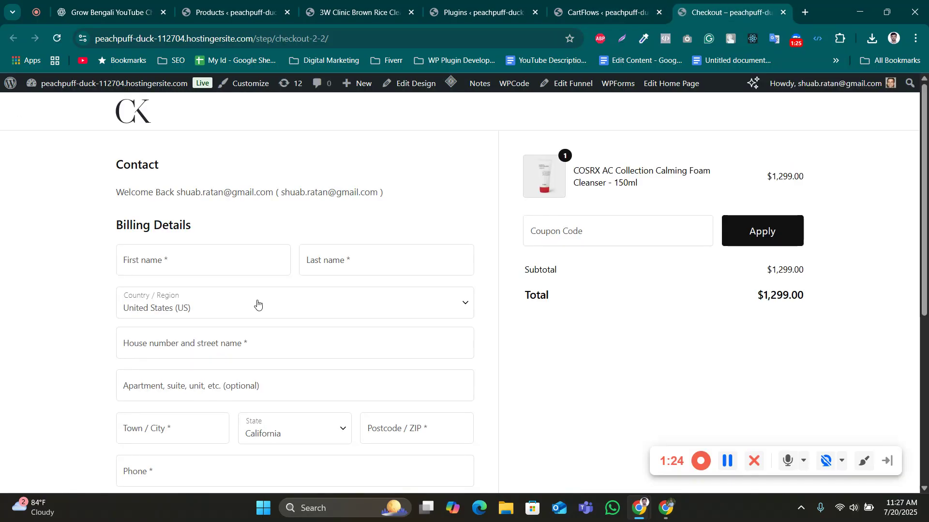
{"action": "scroll", "coordinate": [344, 292], "scroll_direction": "down", "scroll_amount": 5}
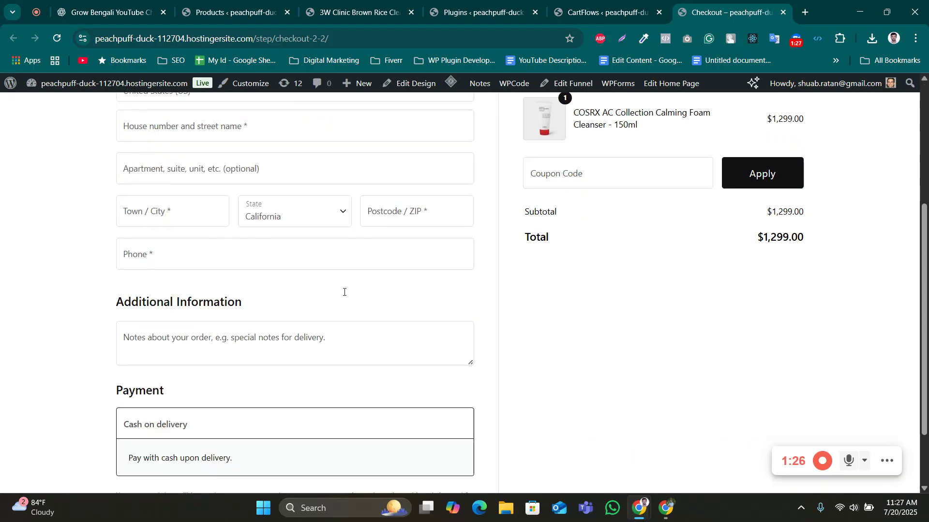
{"action": "scroll", "coordinate": [378, 288], "scroll_direction": "up", "scroll_amount": 5}
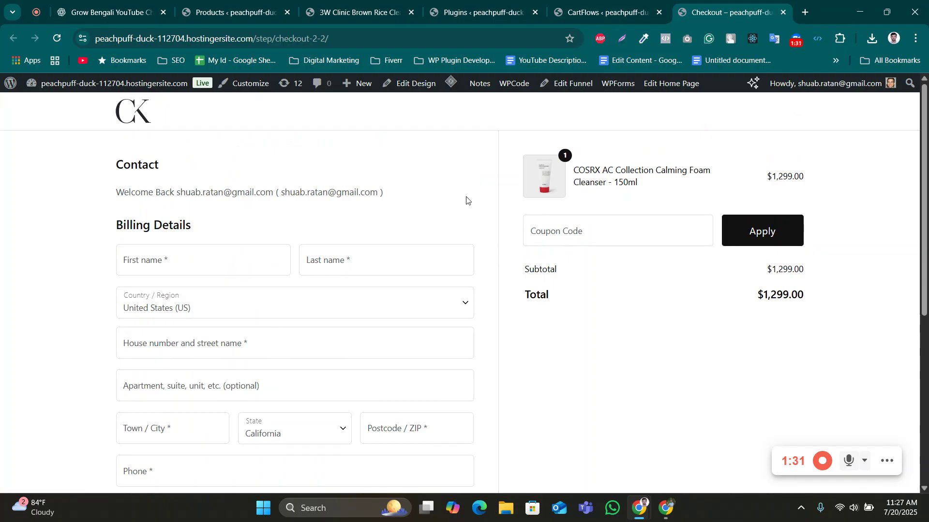
{"action": "left_click", "coordinate": [600, 12]}
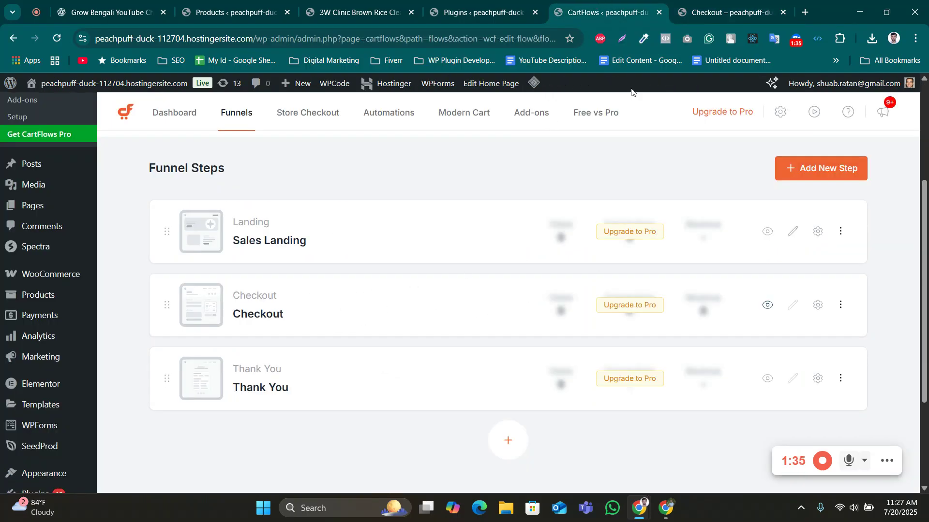
{"action": "left_click", "coordinate": [678, 7]}
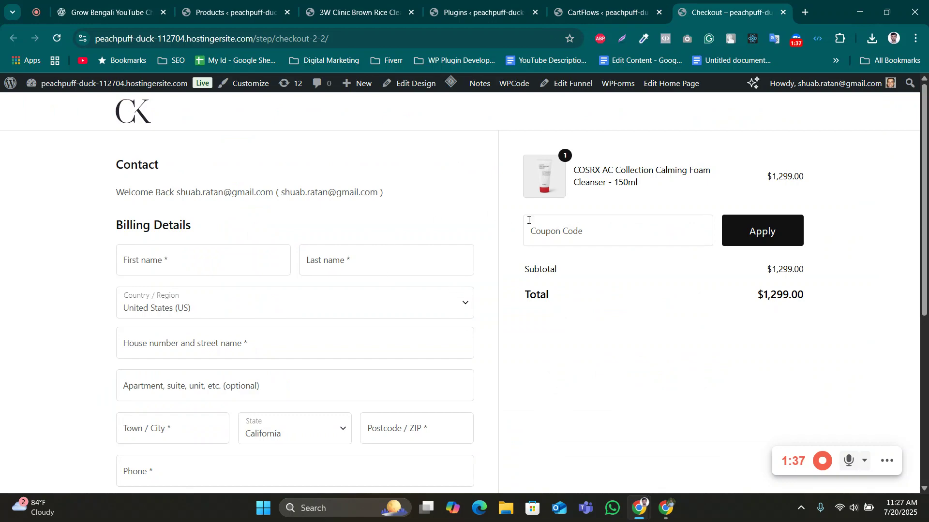
{"action": "scroll", "coordinate": [500, 288], "scroll_direction": "down", "scroll_amount": 6}
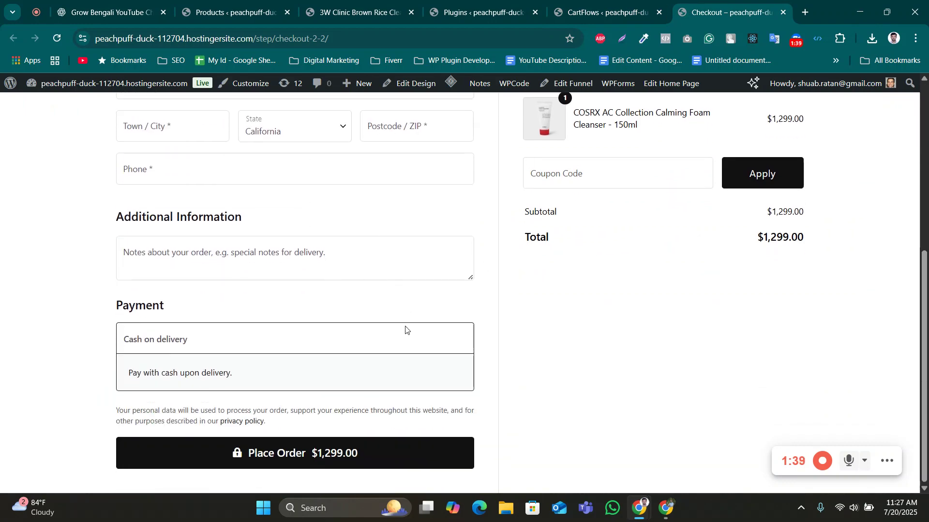
{"action": "scroll", "coordinate": [481, 311], "scroll_direction": "up", "scroll_amount": 7}
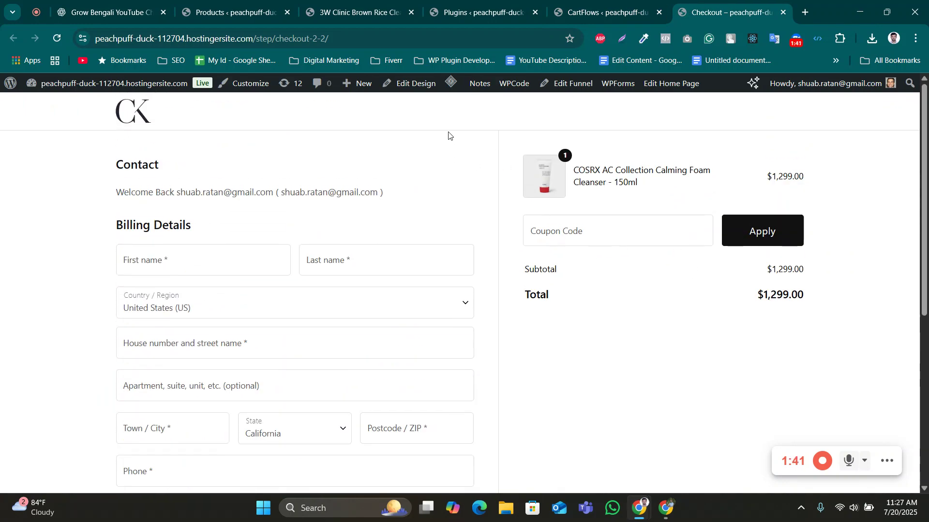
{"action": "left_click", "coordinate": [579, 3]}
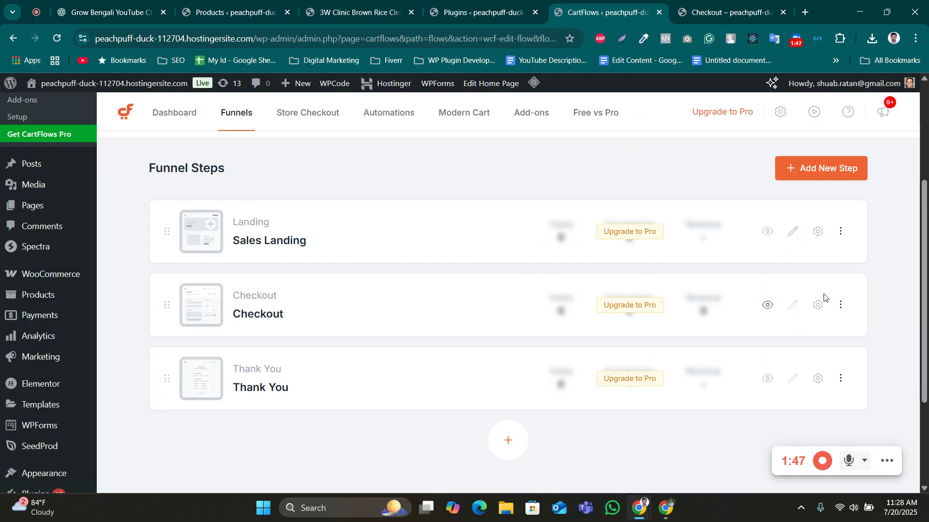
Try to open the Checkout step for editing and check why its editing option is unavailable
{"action": "left_click", "coordinate": [795, 310]}
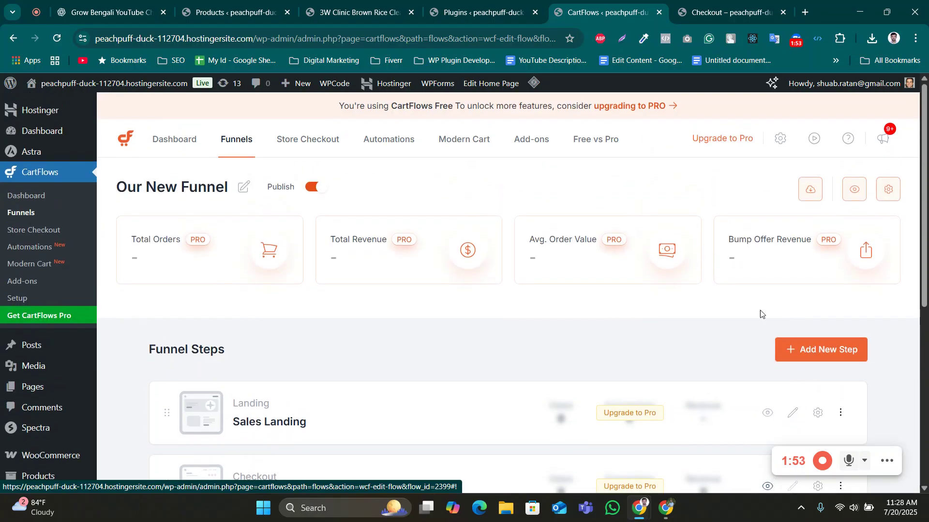
{"action": "scroll", "coordinate": [691, 346], "scroll_direction": "down", "scroll_amount": 5}
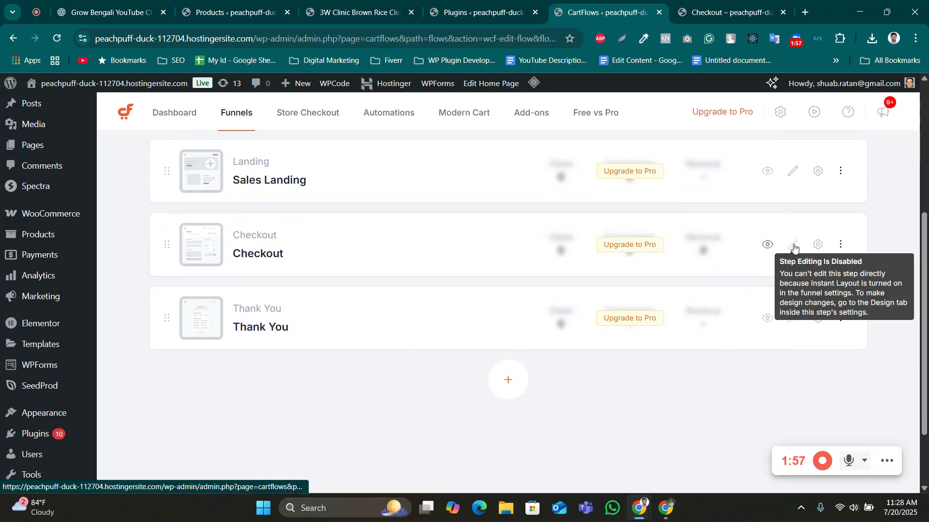
{"action": "scroll", "coordinate": [793, 246], "scroll_direction": "up", "scroll_amount": 3}
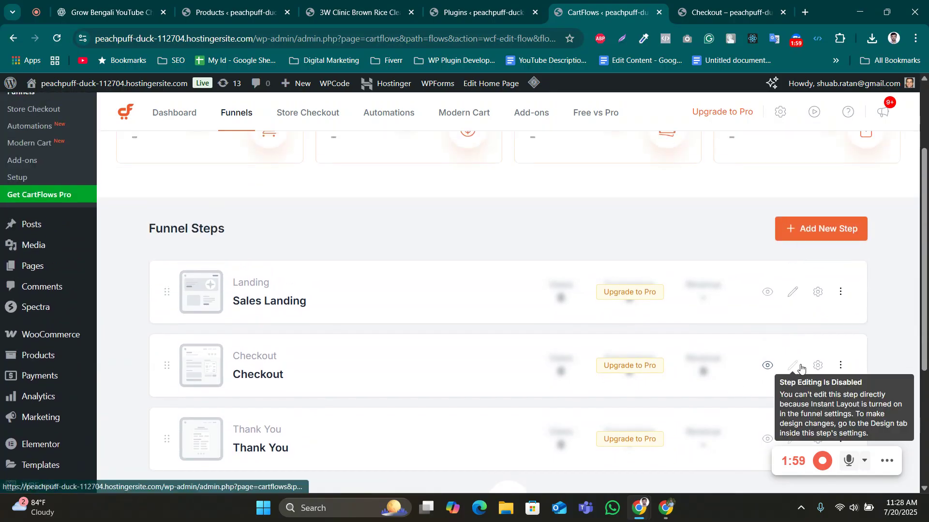
{"action": "scroll", "coordinate": [597, 350], "scroll_direction": "up", "scroll_amount": 3}
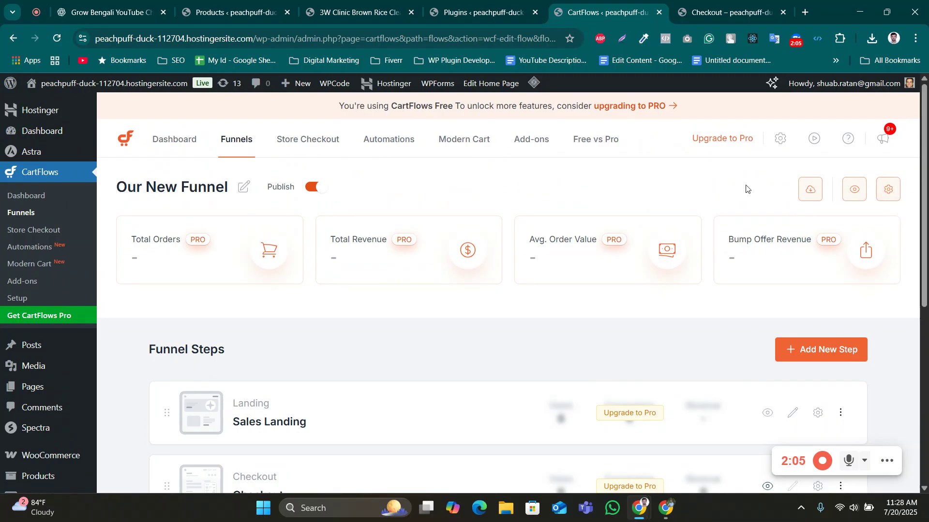
Disable Instant Layout in the funnel settings, save the change and close the settings
{"action": "left_click", "coordinate": [887, 193]}
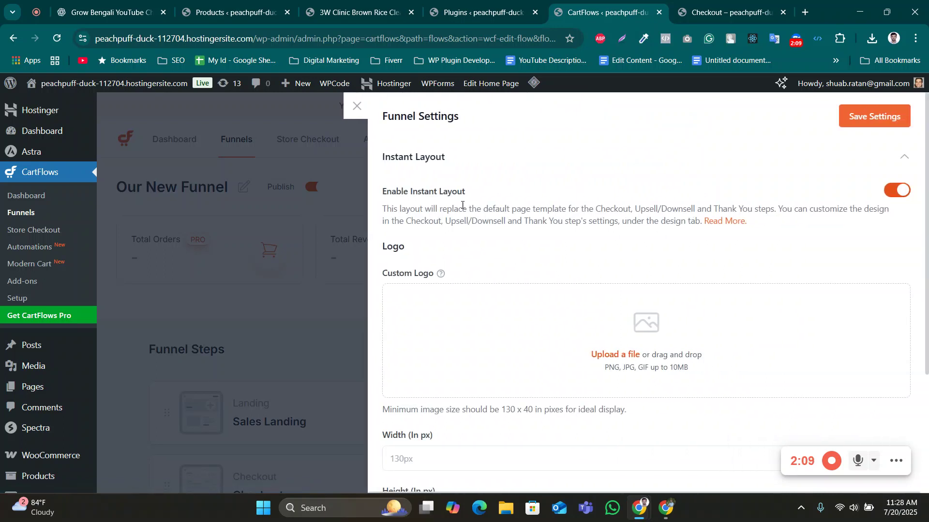
{"action": "left_click", "coordinate": [901, 192]}
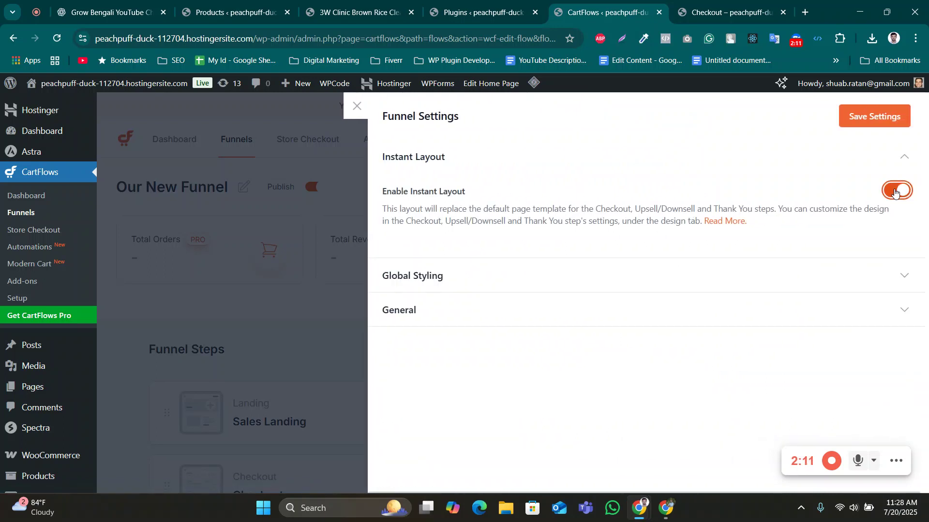
{"action": "left_click", "coordinate": [849, 122]}
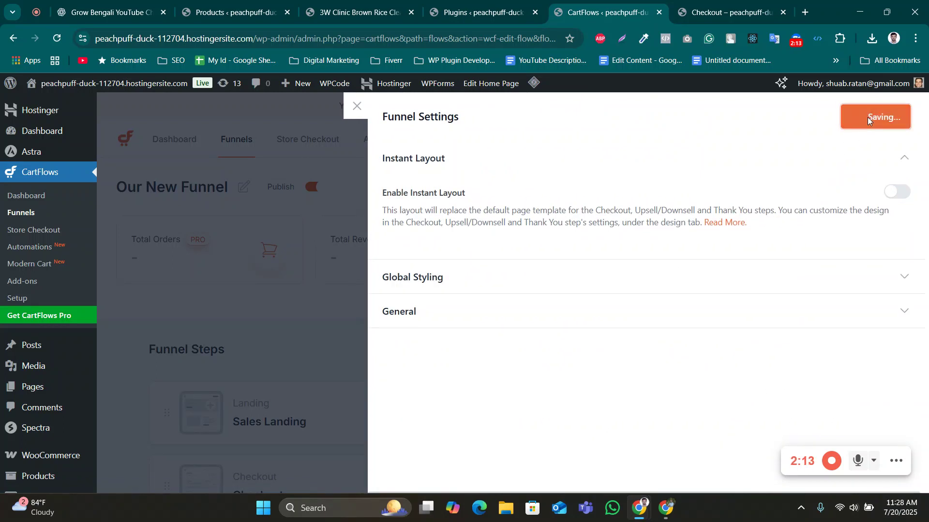
{"action": "left_click", "coordinate": [356, 106]}
{"action": "scroll", "coordinate": [511, 315], "scroll_direction": "down", "scroll_amount": 3}
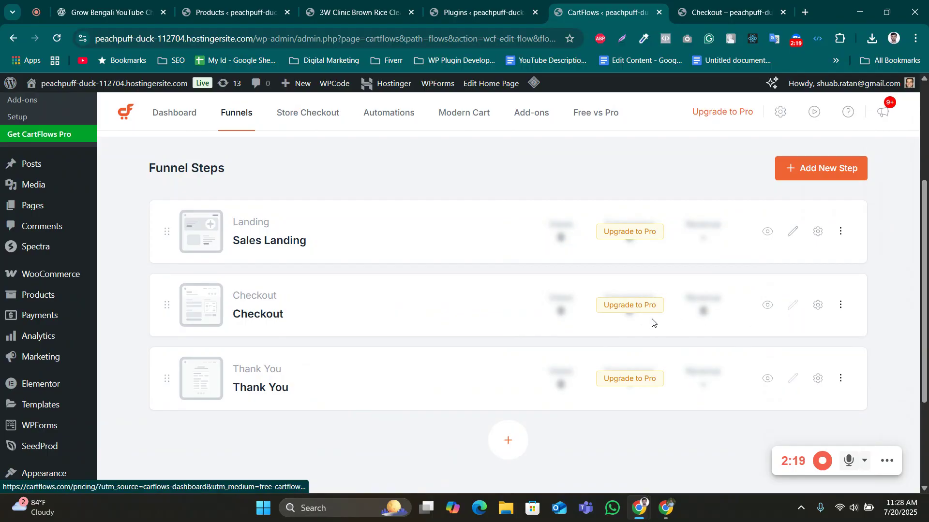
{"action": "scroll", "coordinate": [137, 288], "scroll_direction": "up", "scroll_amount": 3}
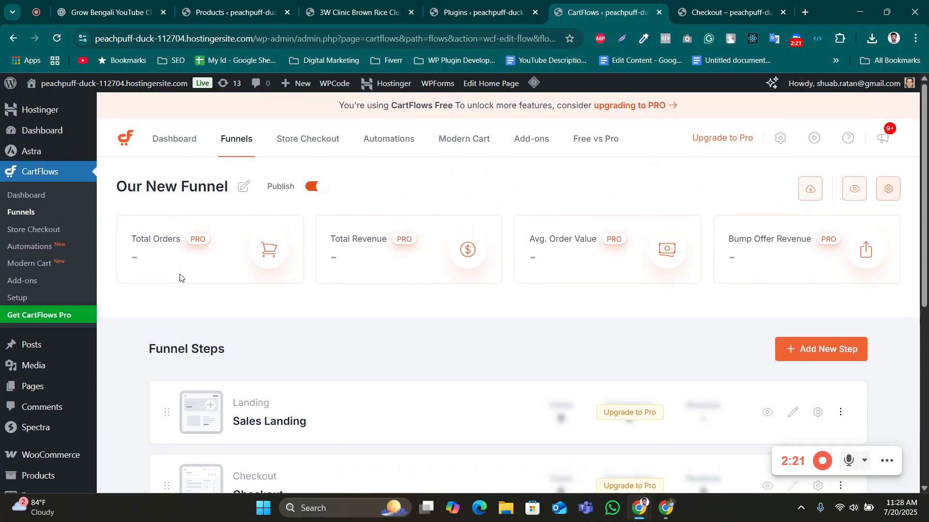
Reload the funnel page and open the Checkout step for editing in Elementor
{"action": "left_click", "coordinate": [58, 38]}
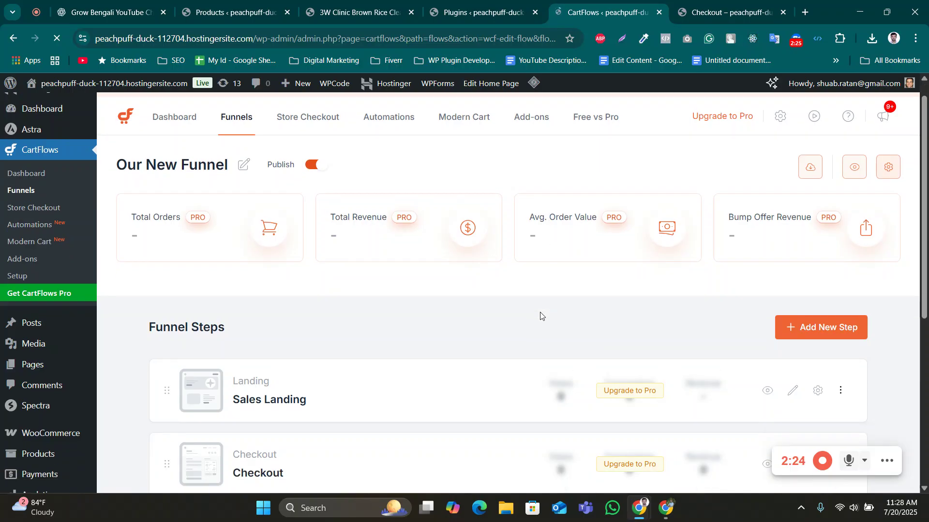
{"action": "scroll", "coordinate": [628, 280], "scroll_direction": "down", "scroll_amount": 6}
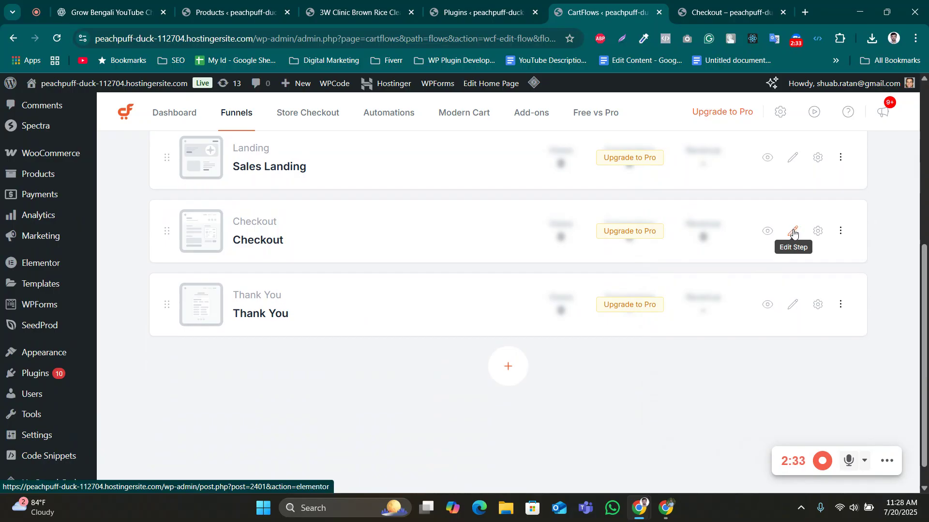
{"action": "left_click", "coordinate": [793, 234]}
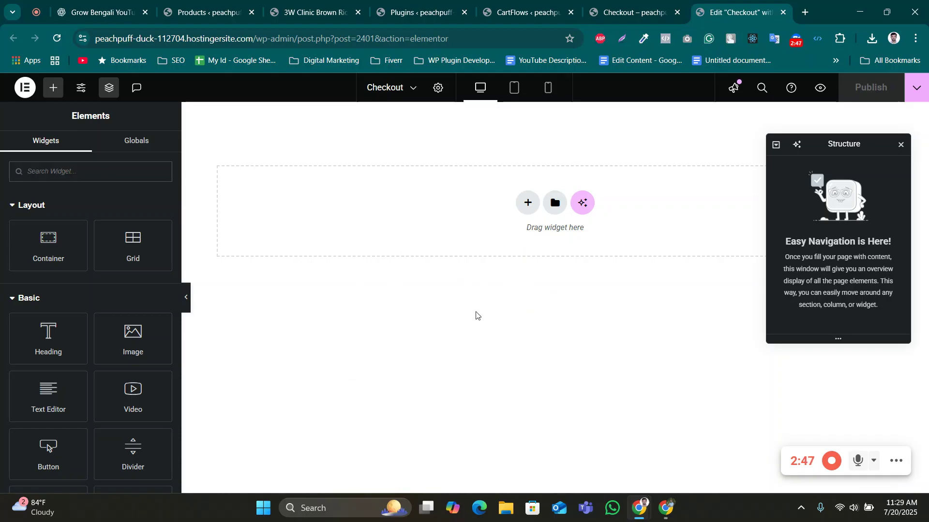
Compare the empty canvas with the Checkout preview, then add a Heading widget to the Checkout page
{"action": "left_click", "coordinate": [628, 11]}
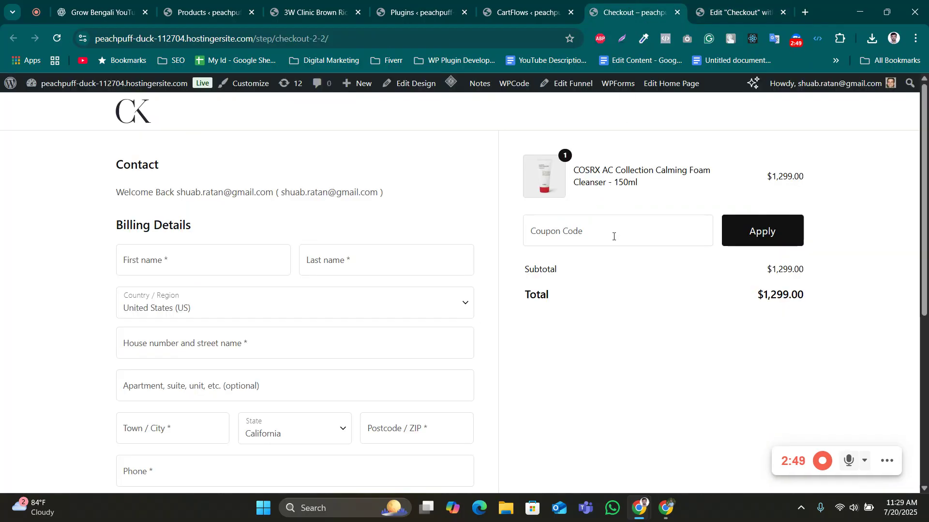
{"action": "left_click", "coordinate": [710, 10]}
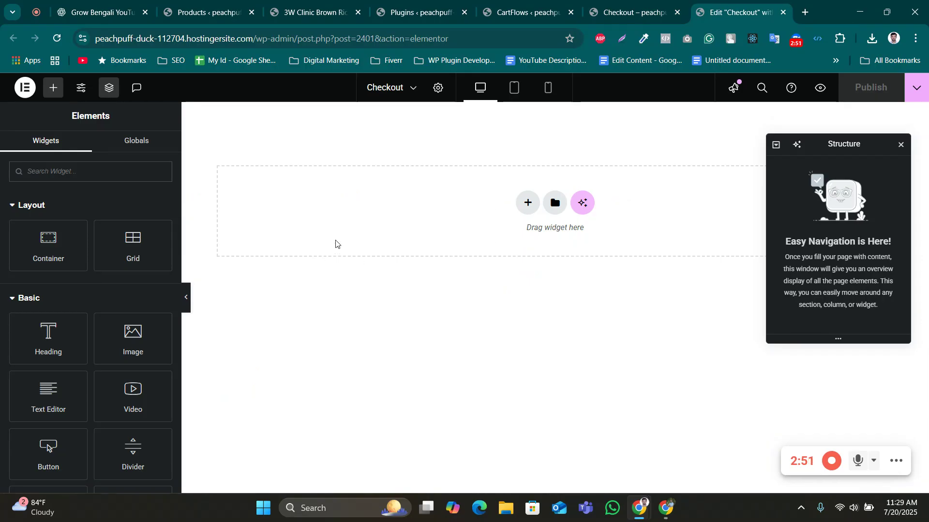
{"action": "left_click_drag", "start_coordinate": [85, 336], "coordinate": [358, 198]}
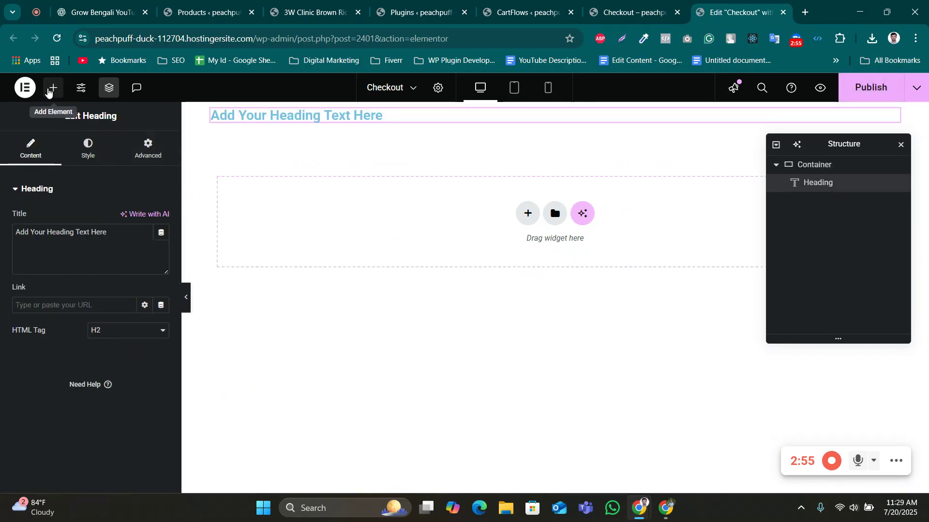
Add an Image widget below the heading and insert collagen-niacinamide-jelly-cream-864229.jpg from the media library
{"action": "left_click", "coordinate": [53, 88]}
{"action": "left_click_drag", "start_coordinate": [118, 317], "coordinate": [356, 206]}
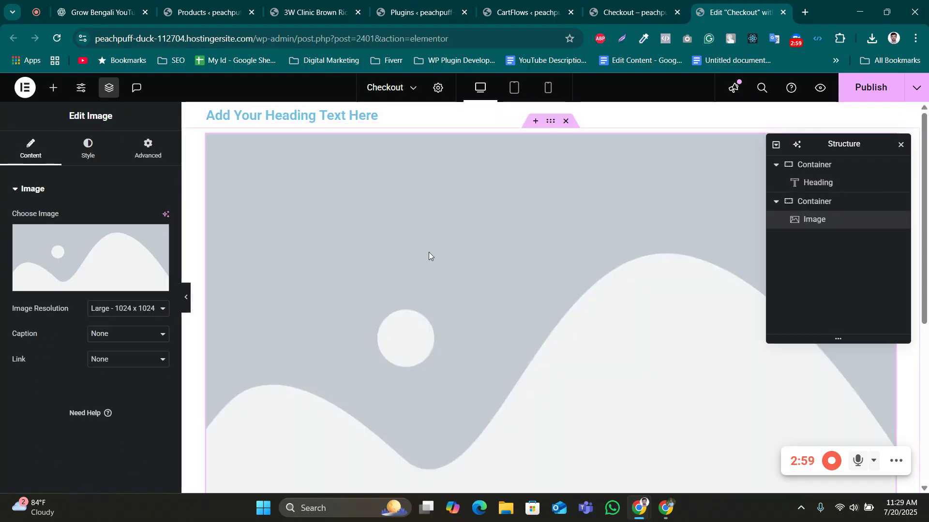
{"action": "left_click", "coordinate": [104, 285]}
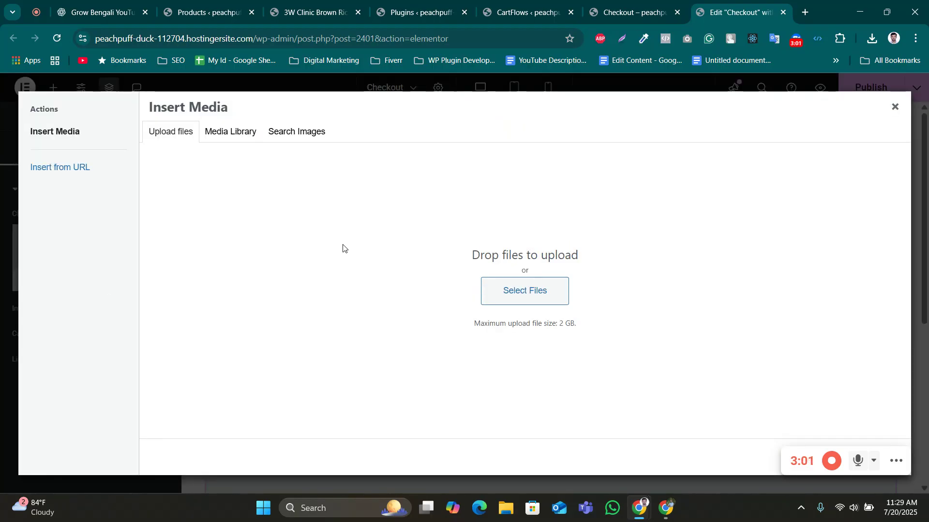
{"action": "left_click", "coordinate": [213, 135]}
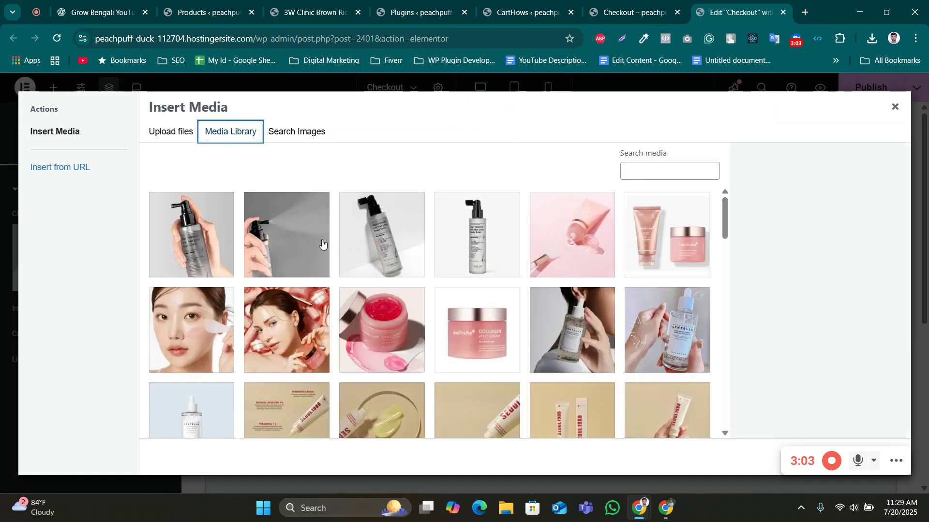
{"action": "left_click", "coordinate": [288, 333]}
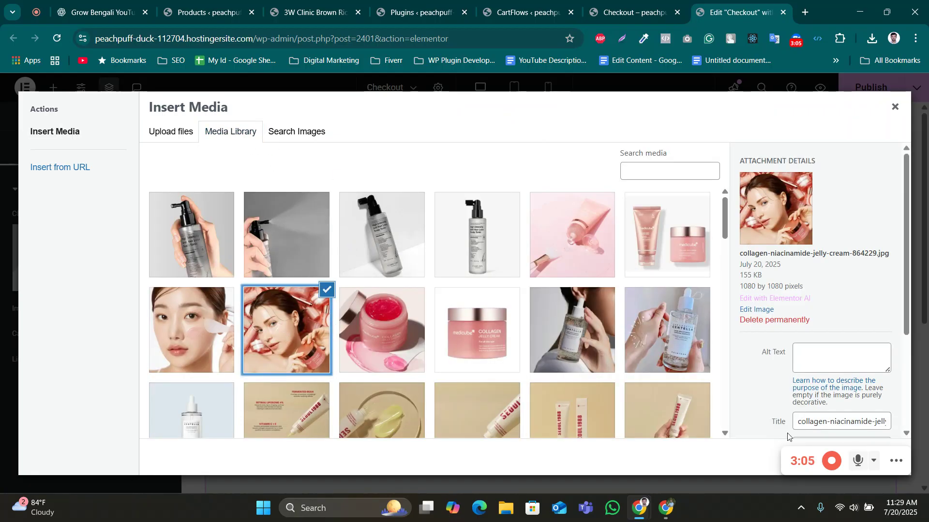
{"action": "left_click", "coordinate": [882, 458]}
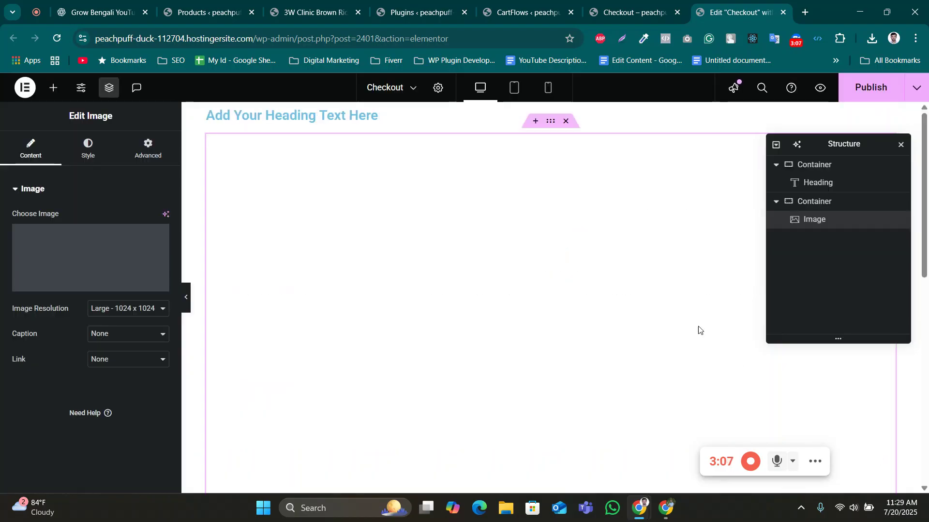
Publish the Checkout page with its heading and image, and view the live page
{"action": "left_click", "coordinate": [868, 96]}
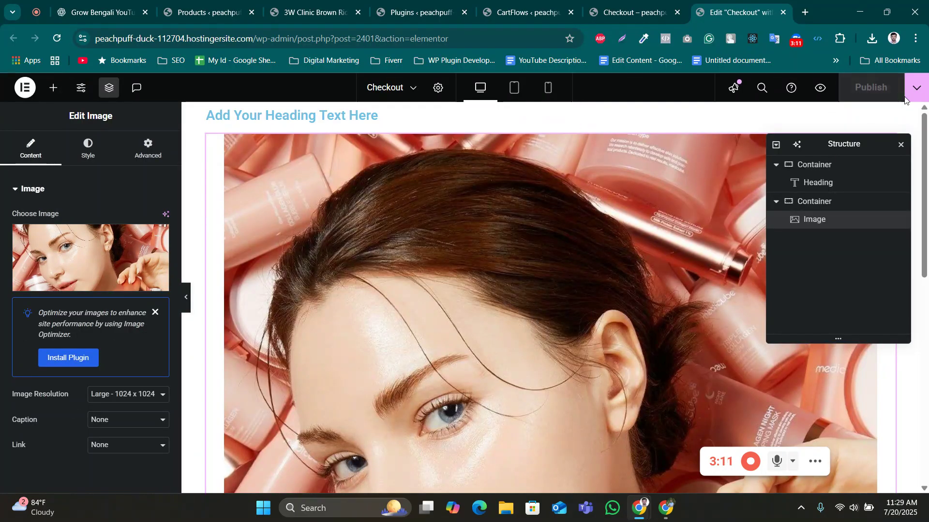
{"action": "left_click", "coordinate": [917, 88]}
{"action": "left_click", "coordinate": [864, 178]}
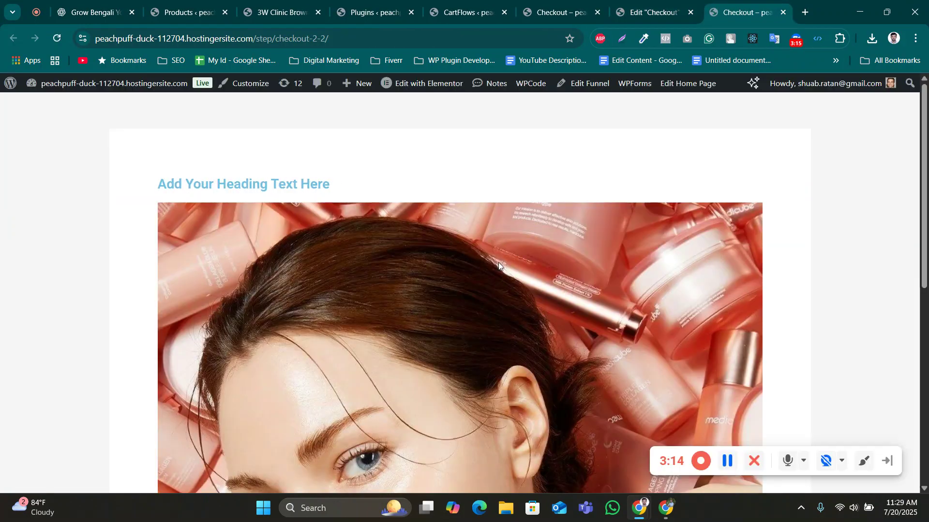
{"action": "scroll", "coordinate": [498, 262], "scroll_direction": "down", "scroll_amount": 5}
{"action": "scroll", "coordinate": [437, 280], "scroll_direction": "up", "scroll_amount": 2}
{"action": "scroll", "coordinate": [452, 320], "scroll_direction": "up", "scroll_amount": 3}
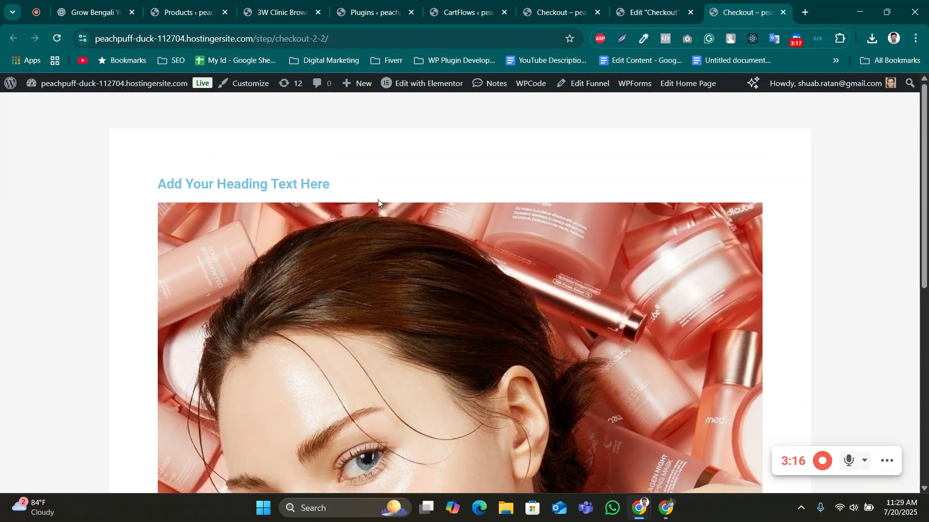
From the earlier Checkout preview, open the funnel's step list in a separate tab and bring up the Checkout step's design settings
{"action": "left_click", "coordinate": [559, 12]}
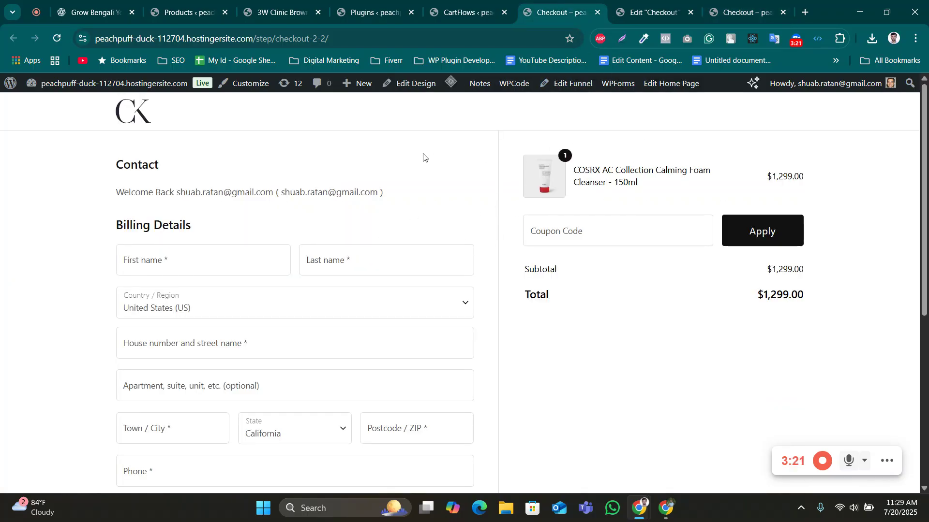
{"action": "middle_click", "coordinate": [566, 85]}
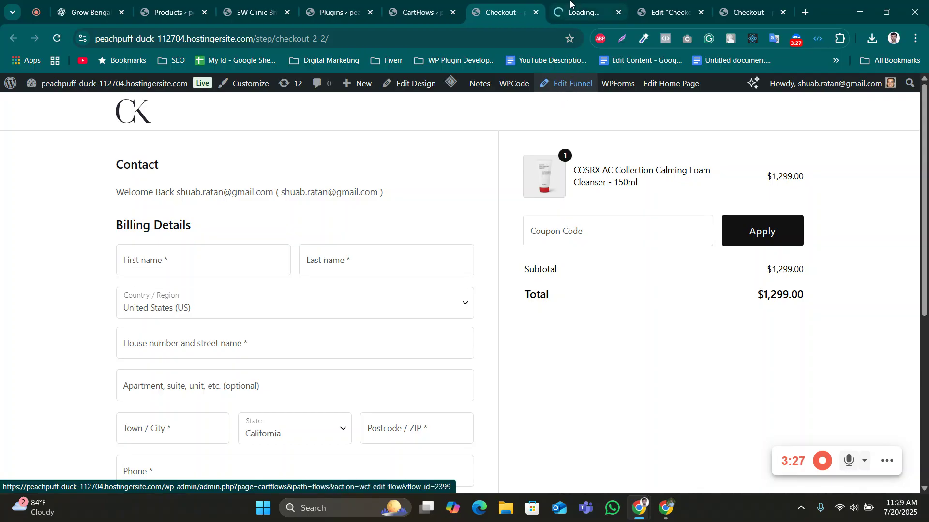
{"action": "left_click", "coordinate": [584, 4]}
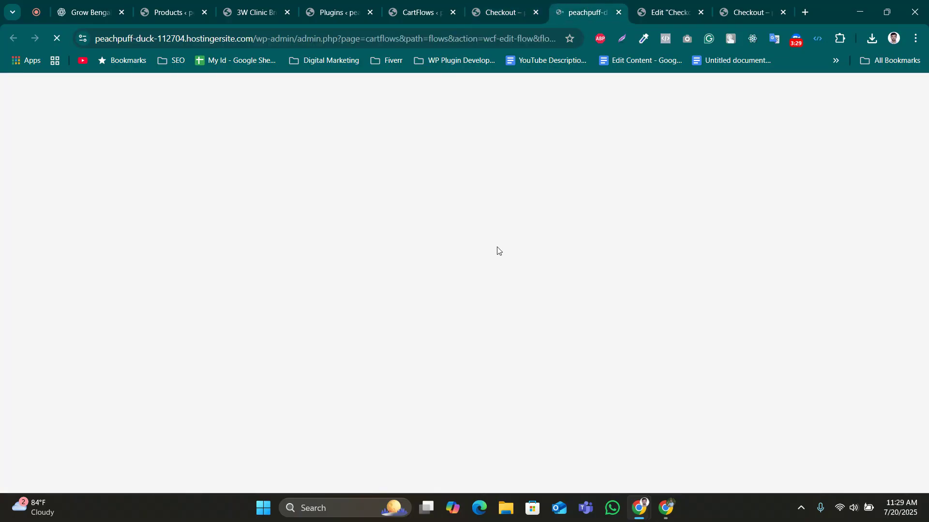
{"action": "scroll", "coordinate": [433, 305], "scroll_direction": "down", "scroll_amount": 5}
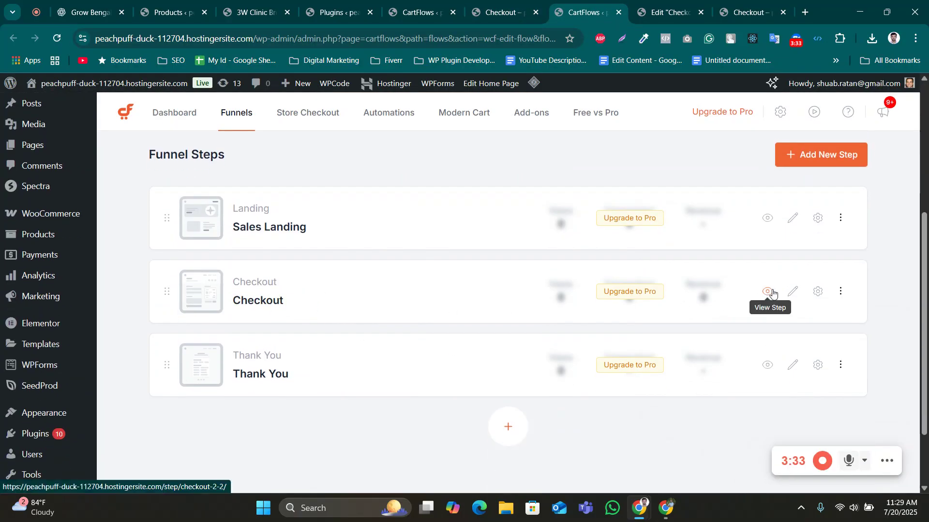
{"action": "left_click", "coordinate": [509, 3]}
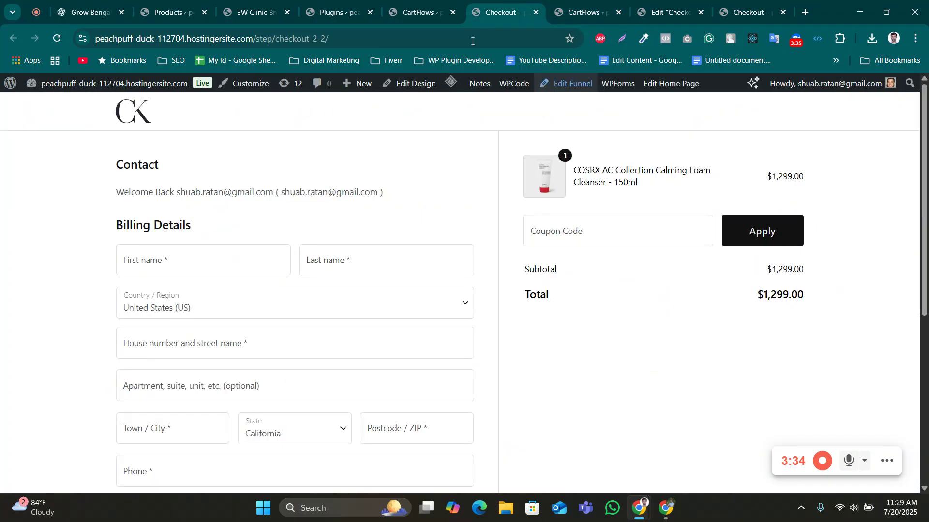
{"action": "left_click", "coordinate": [412, 85]}
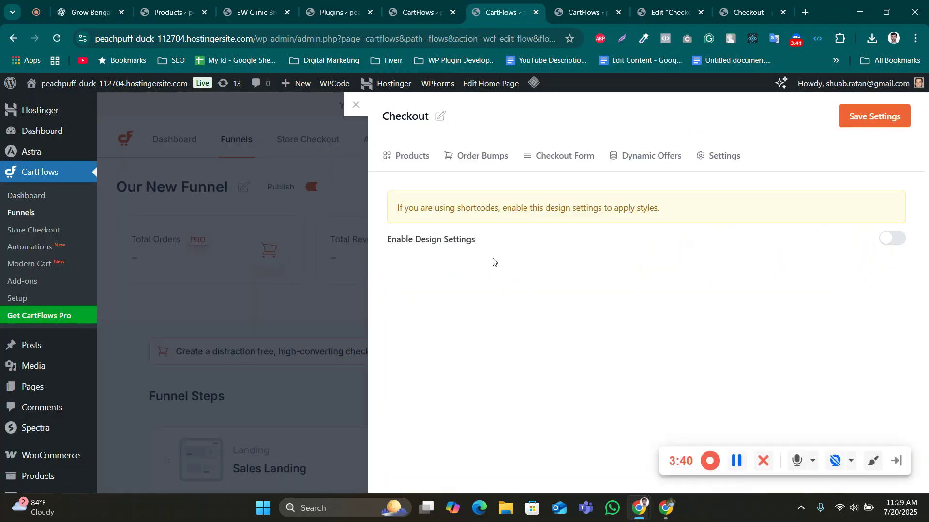
Add a Checkout Form widget in a new container below the image on the Elementor Checkout page and review its fields
{"action": "left_click", "coordinate": [664, 11]}
{"action": "scroll", "coordinate": [387, 285], "scroll_direction": "down", "scroll_amount": 10}
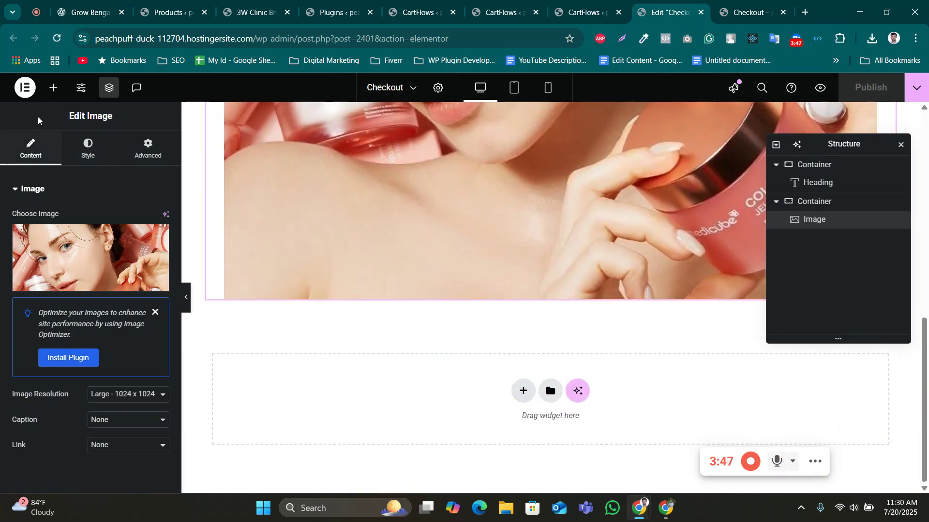
{"action": "left_click", "coordinate": [54, 88]}
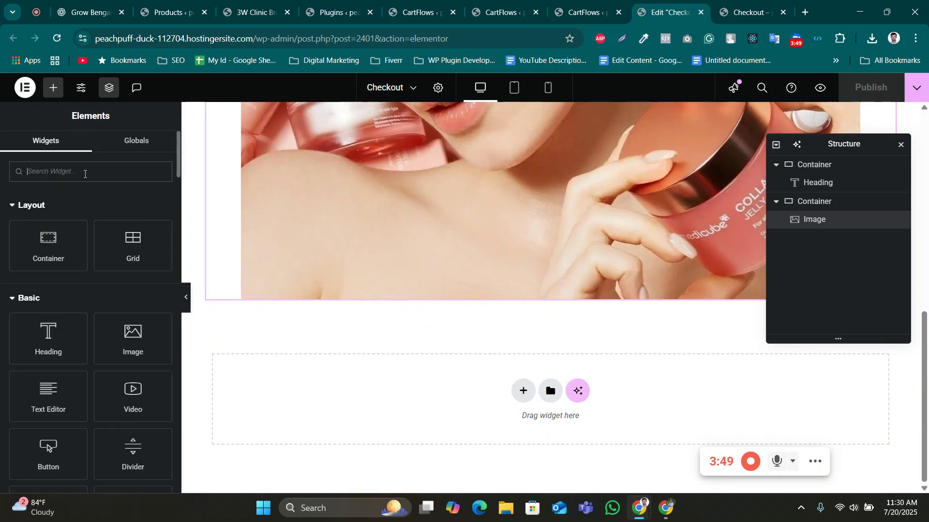
{"action": "left_click", "coordinate": [85, 172]}
{"action": "type", "text": "check"}
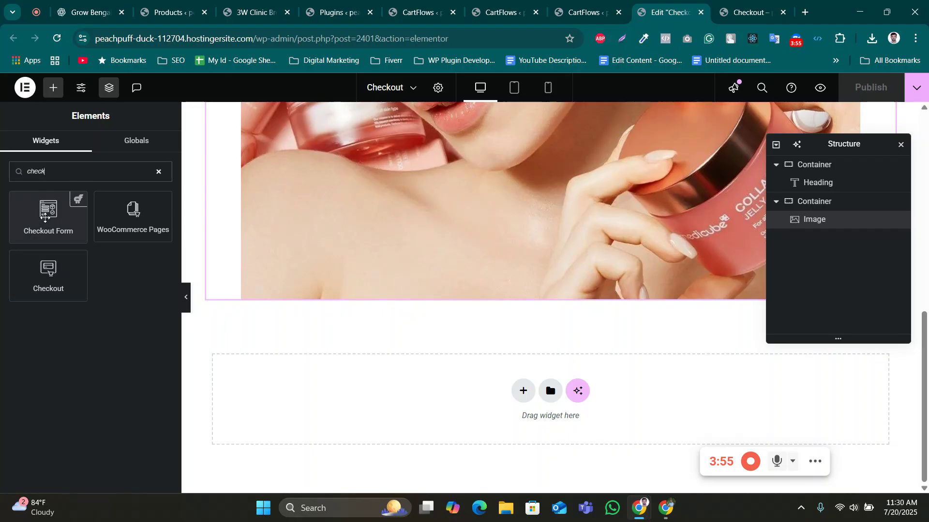
{"action": "left_click_drag", "start_coordinate": [49, 213], "coordinate": [415, 385]}
{"action": "scroll", "coordinate": [431, 352], "scroll_direction": "down", "scroll_amount": 3}
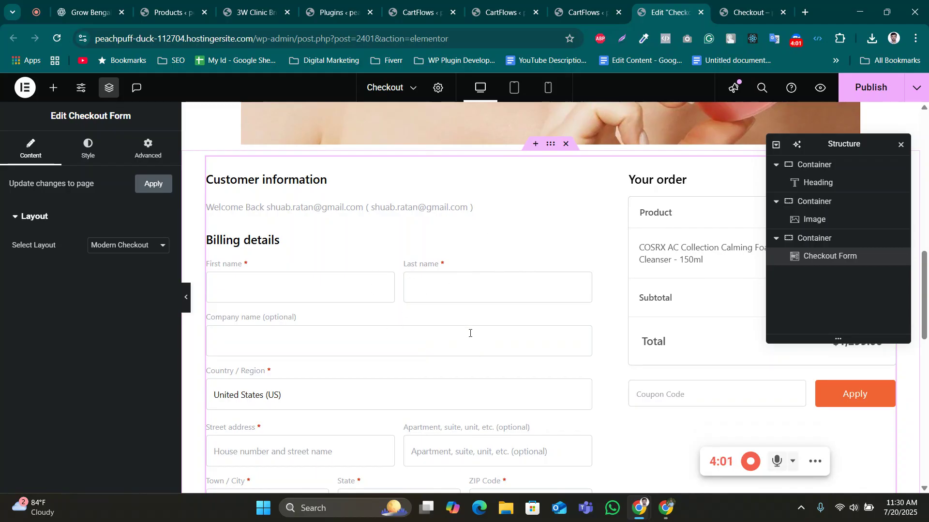
{"action": "scroll", "coordinate": [444, 315], "scroll_direction": "down", "scroll_amount": 9}
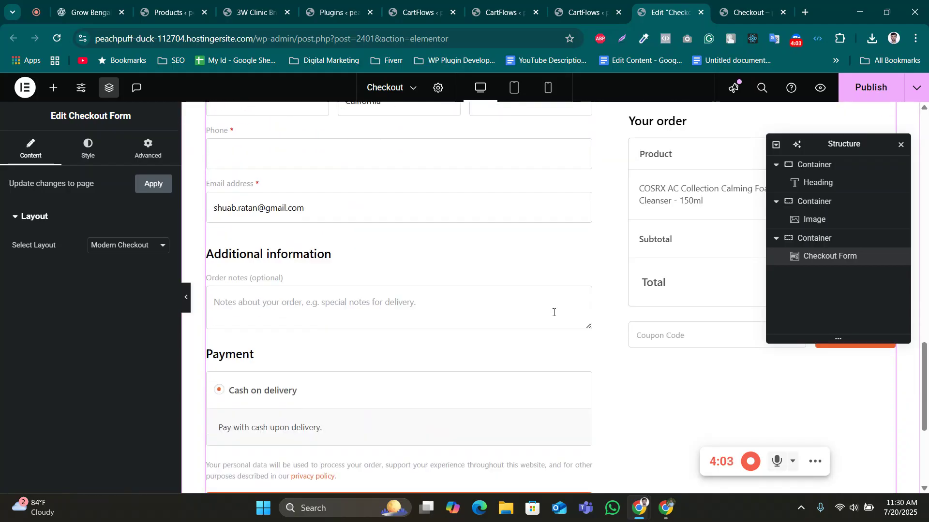
{"action": "scroll", "coordinate": [534, 301], "scroll_direction": "down", "scroll_amount": 4}
{"action": "scroll", "coordinate": [605, 243], "scroll_direction": "up", "scroll_amount": 10}
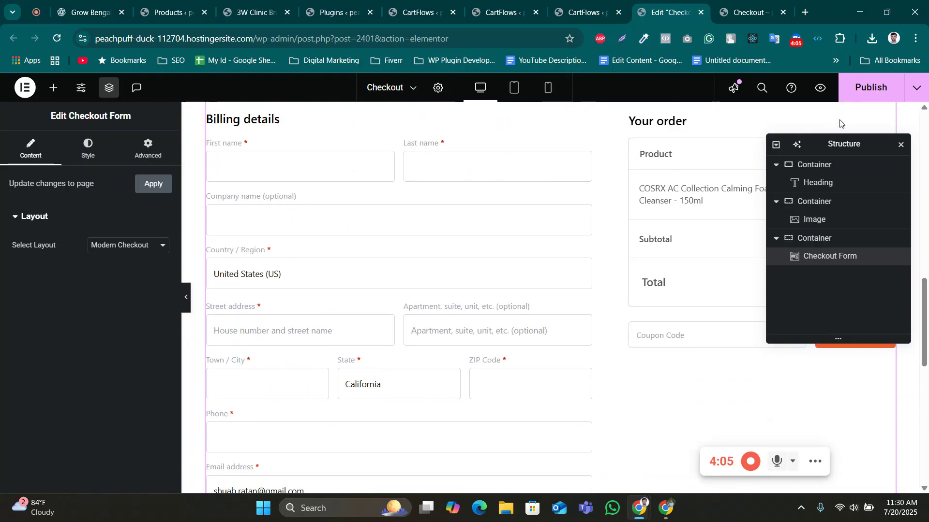
Publish the Checkout page with the added form and open its updated live view
{"action": "left_click", "coordinate": [871, 87]}
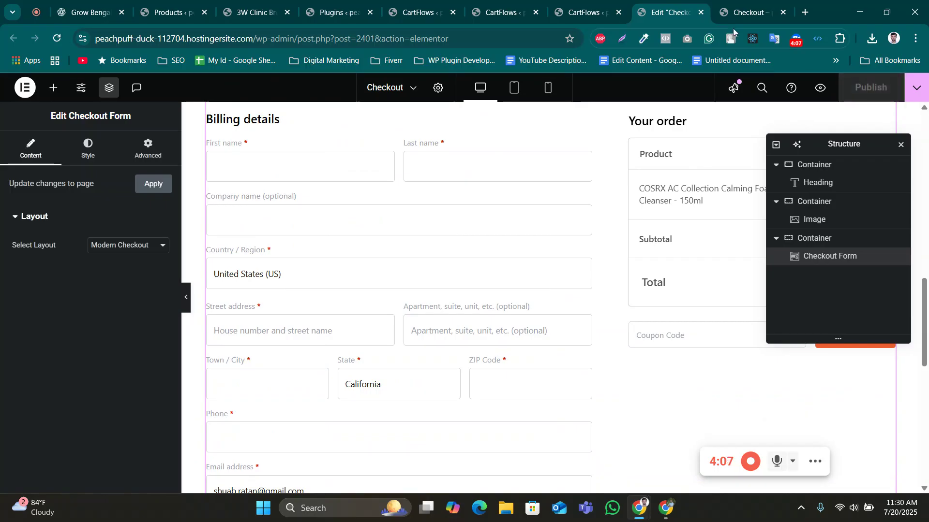
{"action": "left_click", "coordinate": [738, 5]}
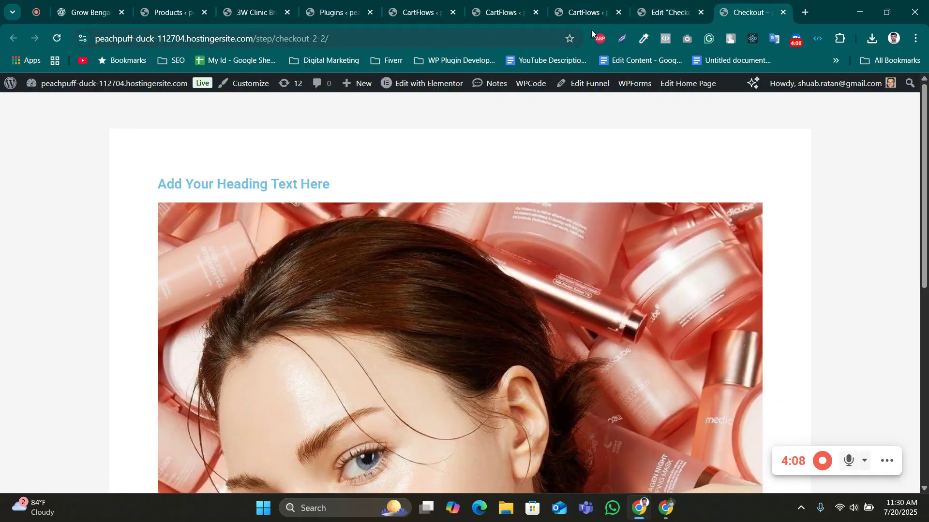
{"action": "left_click", "coordinate": [654, 7]}
{"action": "left_click", "coordinate": [916, 87]}
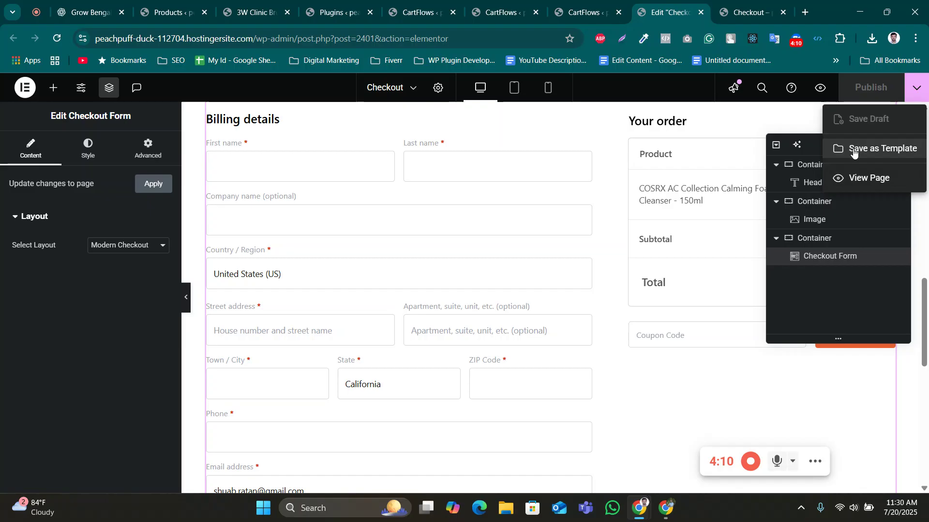
{"action": "left_click", "coordinate": [859, 180]}
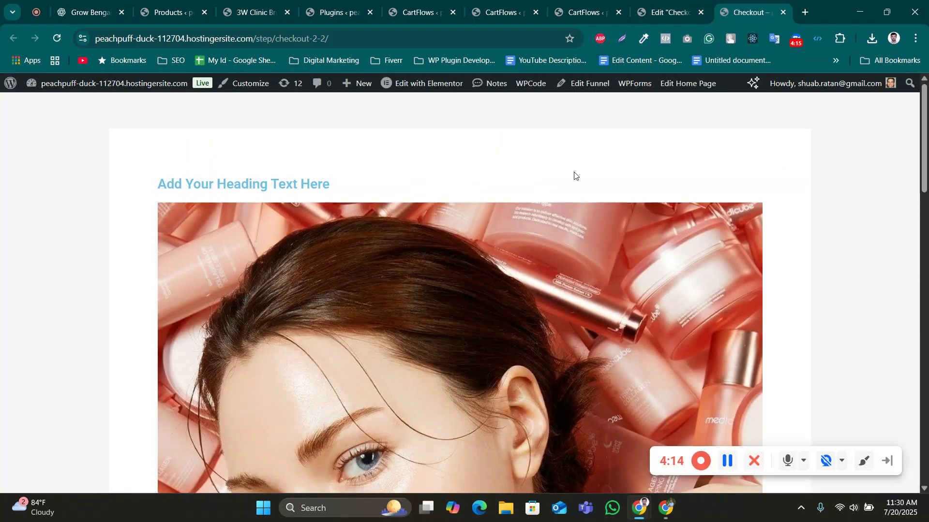
{"action": "mouse_move", "coordinate": [925, 135]}
{"action": "left_mouse_down"}
{"action": "mouse_move", "coordinate": [927, 438]}
{"action": "mouse_move", "coordinate": [925, 148]}
{"action": "left_mouse_up"}
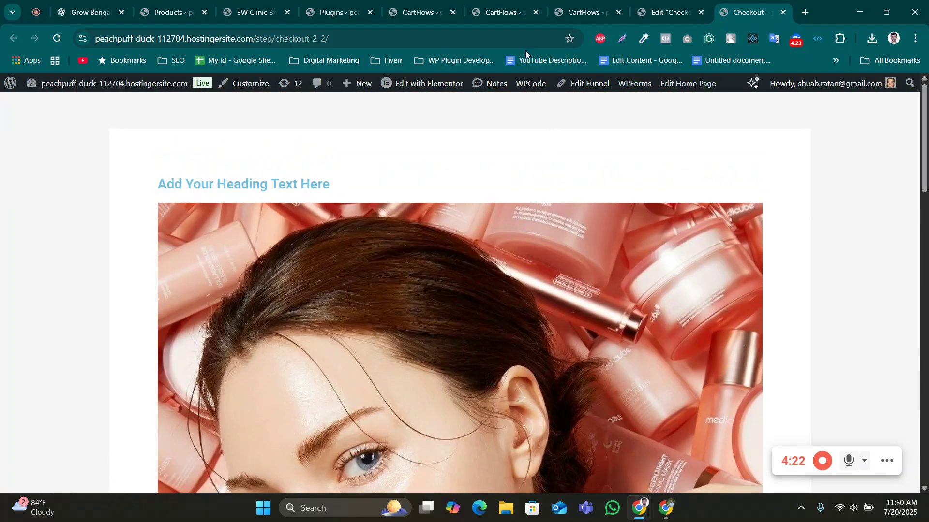
Close the Checkout step's settings and compare the funnel's step list with the Elementor design and the live page
{"action": "left_click", "coordinate": [503, 12]}
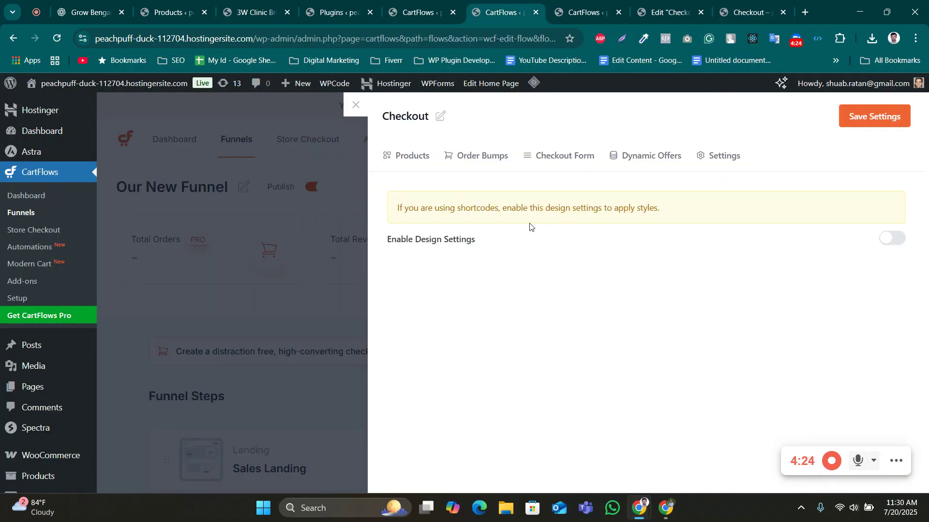
{"action": "left_click", "coordinate": [356, 104]}
{"action": "scroll", "coordinate": [549, 409], "scroll_direction": "down", "scroll_amount": 6}
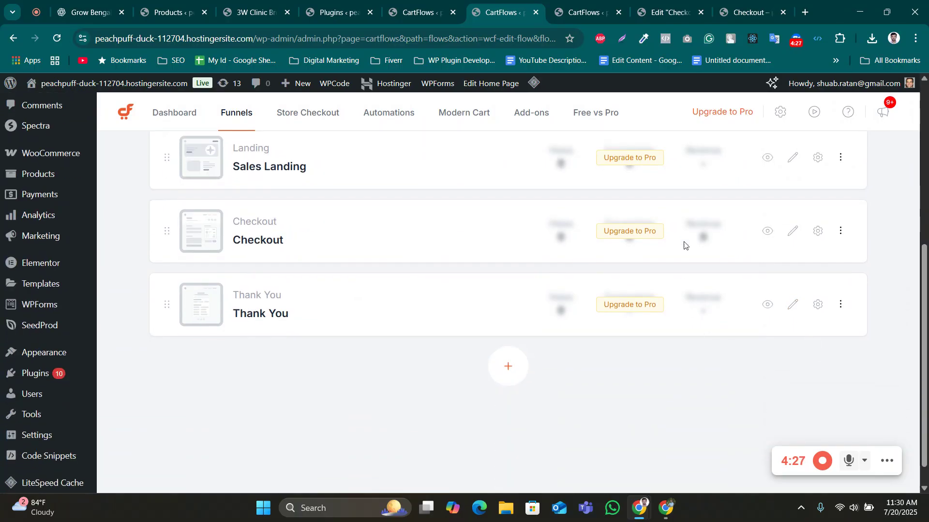
{"action": "left_click", "coordinate": [595, 3]}
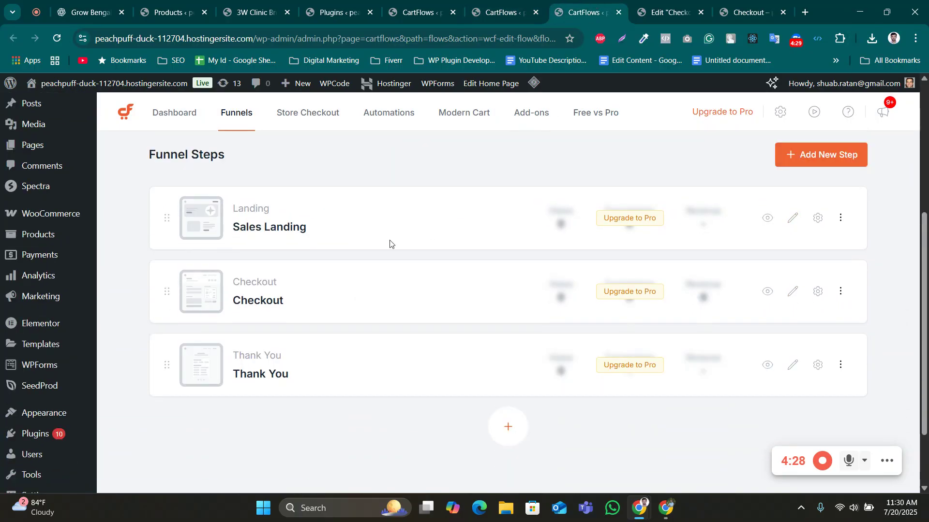
{"action": "left_click", "coordinate": [652, 11]}
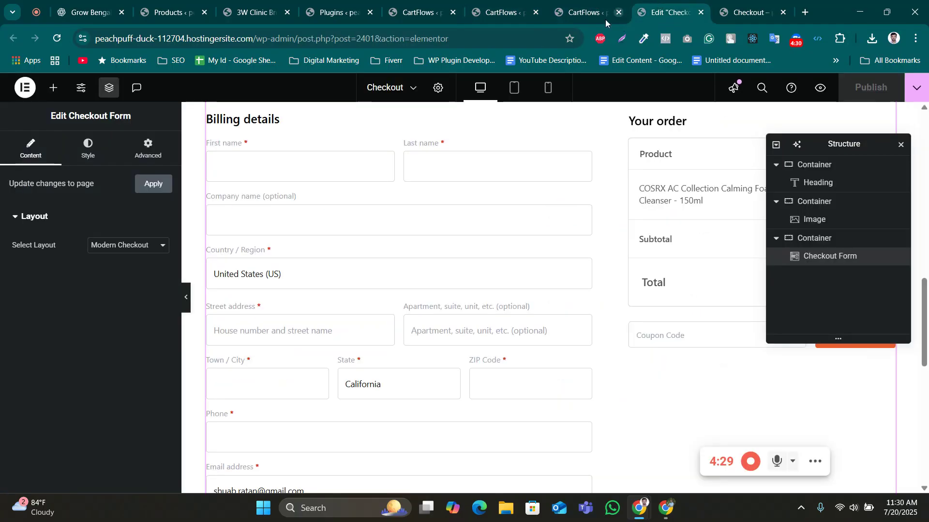
{"action": "left_click", "coordinate": [580, 10]}
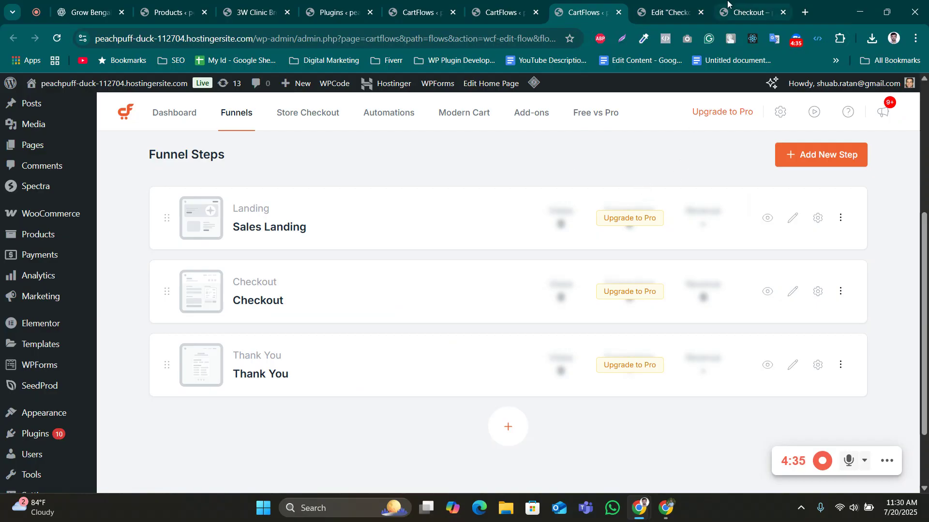
{"action": "left_click", "coordinate": [747, 11]}
{"action": "left_click", "coordinate": [667, 12]}
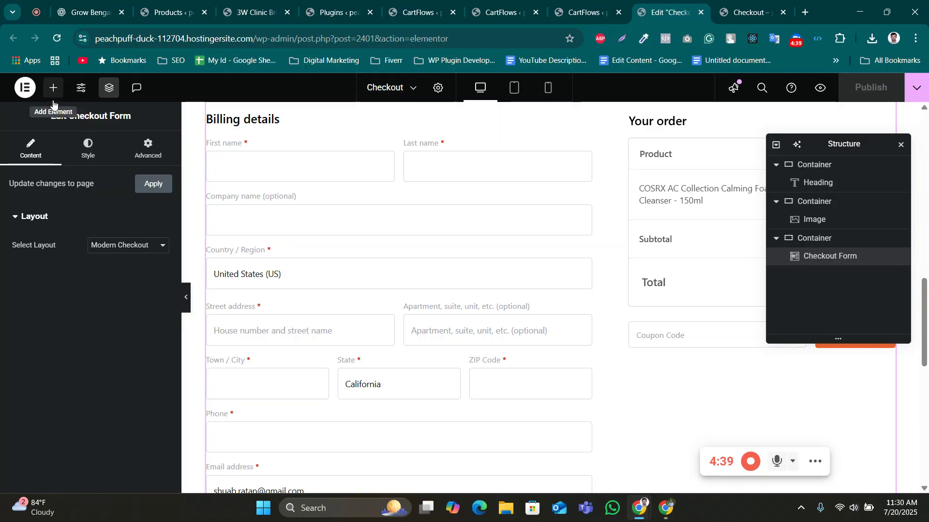
Examine the live Checkout page from the image down through the billing, order summary and payment sections
{"action": "scroll", "coordinate": [574, 306], "scroll_direction": "up", "scroll_amount": 8}
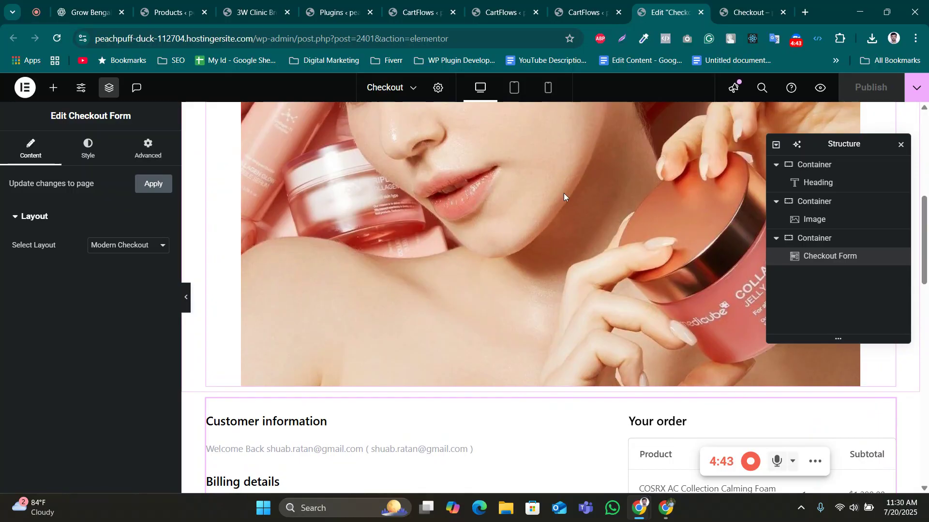
{"action": "left_click", "coordinate": [749, 12]}
{"action": "scroll", "coordinate": [441, 213], "scroll_direction": "down", "scroll_amount": 1}
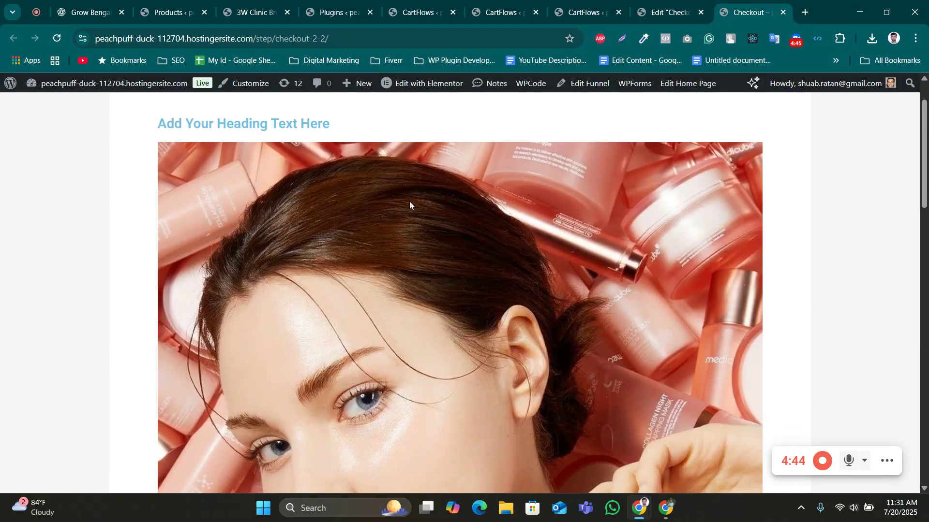
{"action": "scroll", "coordinate": [382, 196], "scroll_direction": "down", "scroll_amount": 12}
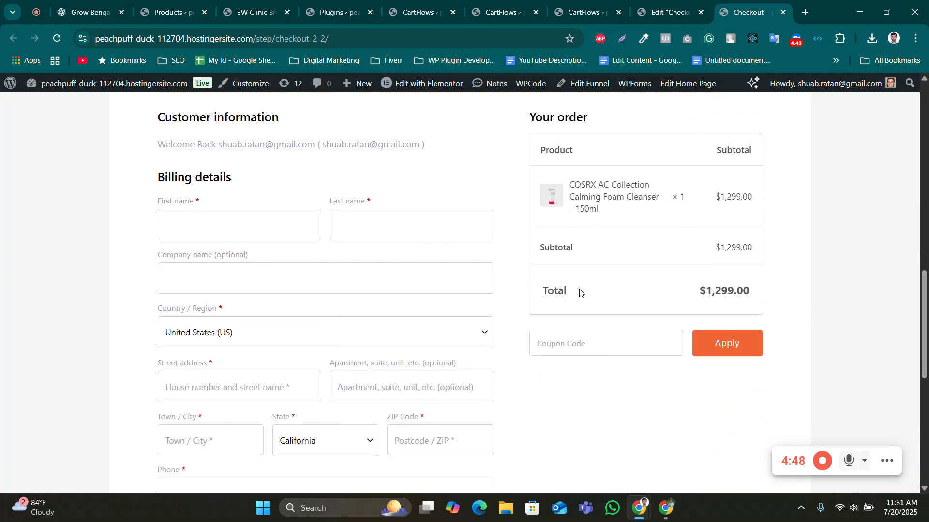
{"action": "scroll", "coordinate": [505, 252], "scroll_direction": "down", "scroll_amount": 3}
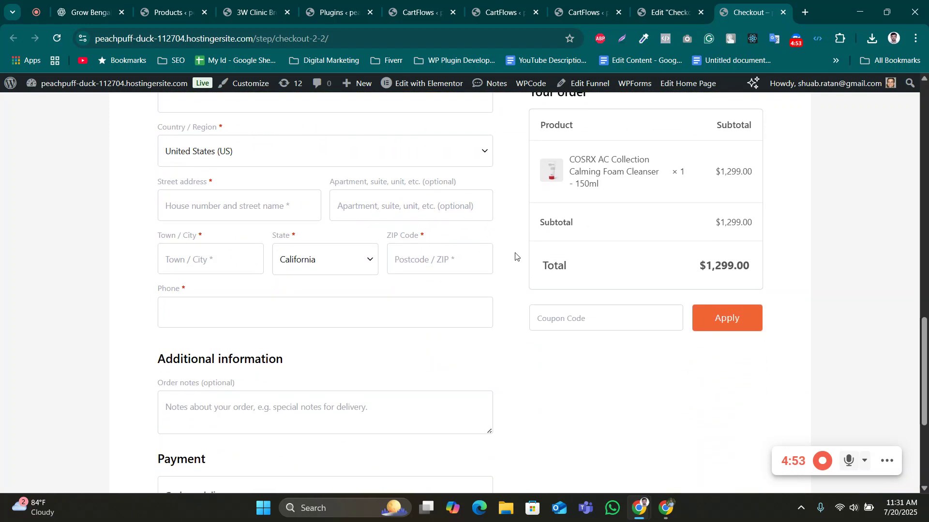
Switch to the Korean Beauty Mart browser window and examine its example funnel page's product sections, order form, shipping options and payment area
{"action": "scroll", "coordinate": [514, 252], "scroll_direction": "up", "scroll_amount": 15}
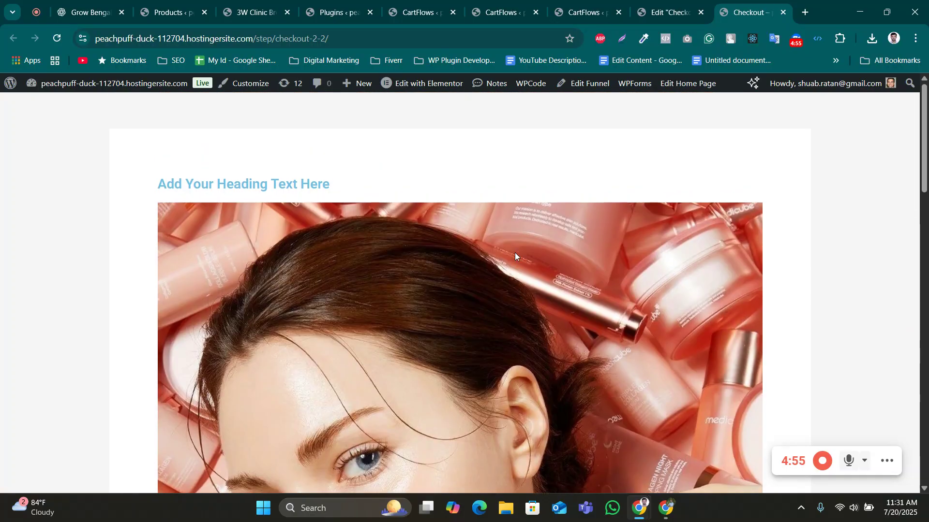
{"action": "left_click", "coordinate": [666, 508]}
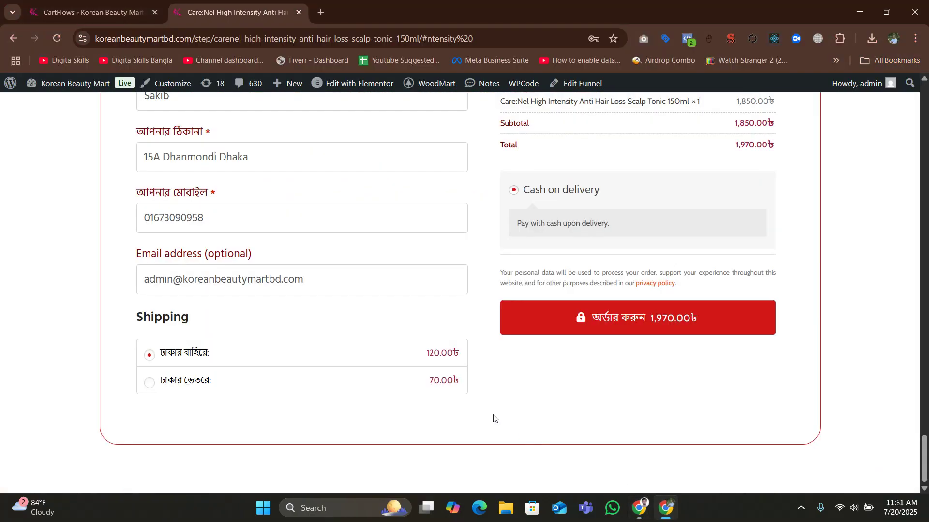
{"action": "scroll", "coordinate": [291, 176], "scroll_direction": "up", "scroll_amount": 20}
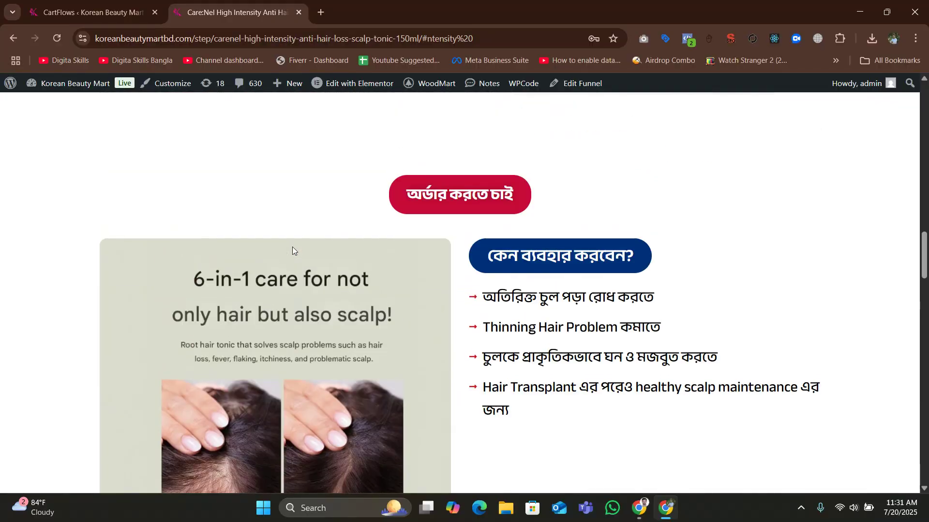
{"action": "scroll", "coordinate": [293, 257], "scroll_direction": "down", "scroll_amount": 20}
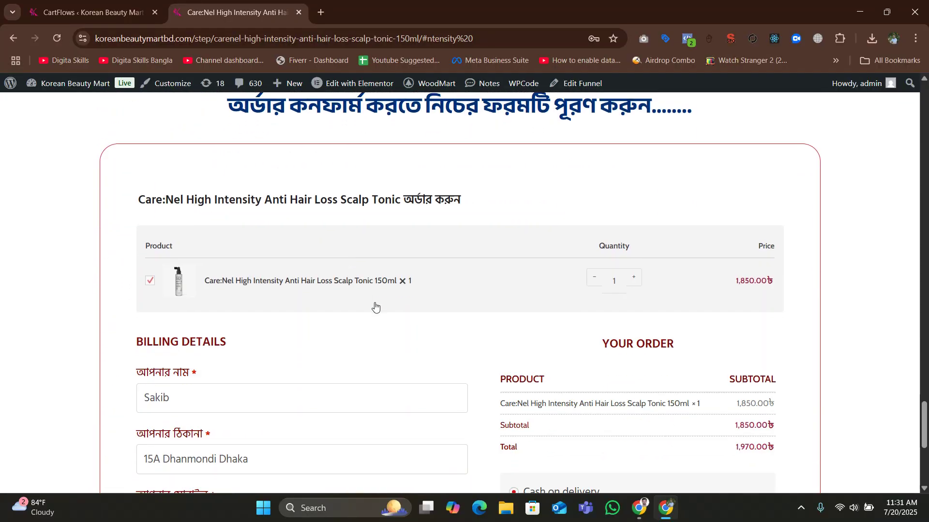
{"action": "scroll", "coordinate": [473, 273], "scroll_direction": "down", "scroll_amount": 5}
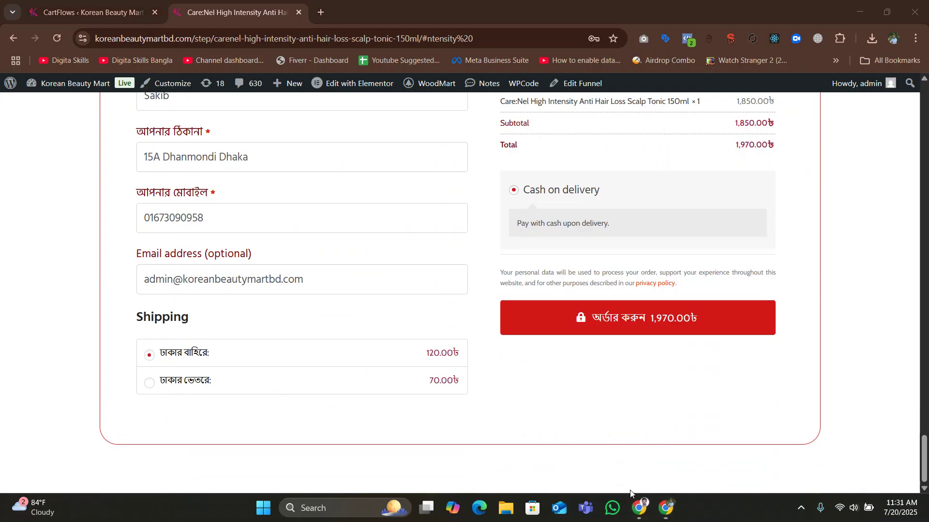
Return to the new funnel's live Checkout page and review its checkout form, order summary, image and heading against the example
{"action": "mouse_move", "coordinate": [646, 507]}
{"action": "left_click", "coordinate": [587, 454]}
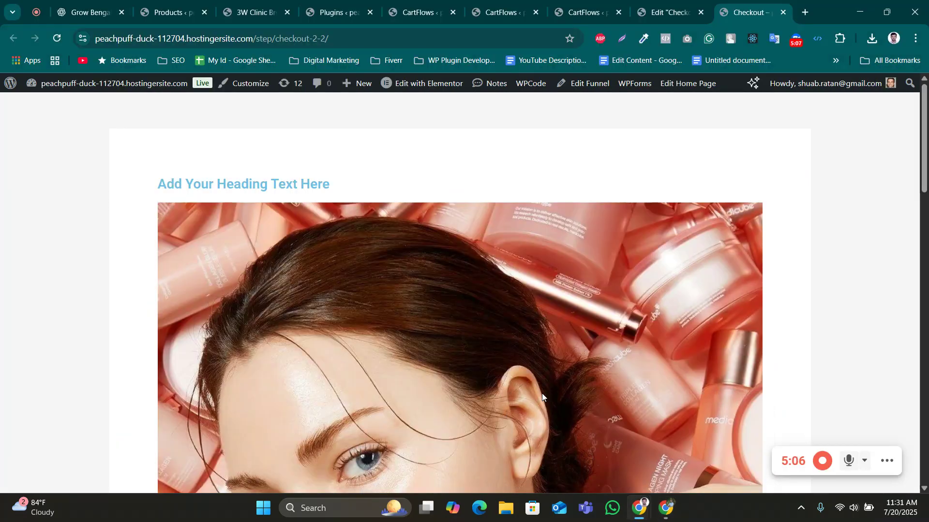
{"action": "scroll", "coordinate": [476, 295], "scroll_direction": "down", "scroll_amount": 18}
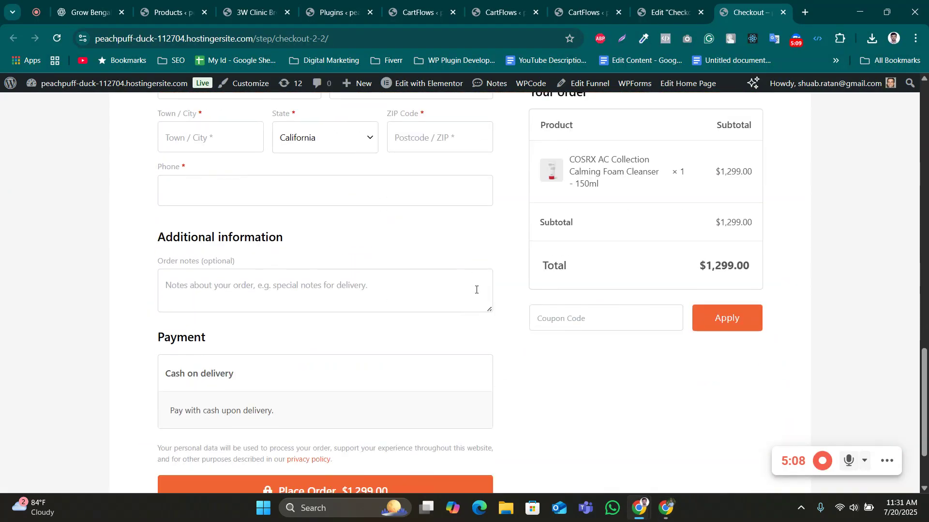
{"action": "scroll", "coordinate": [513, 317], "scroll_direction": "up", "scroll_amount": 10}
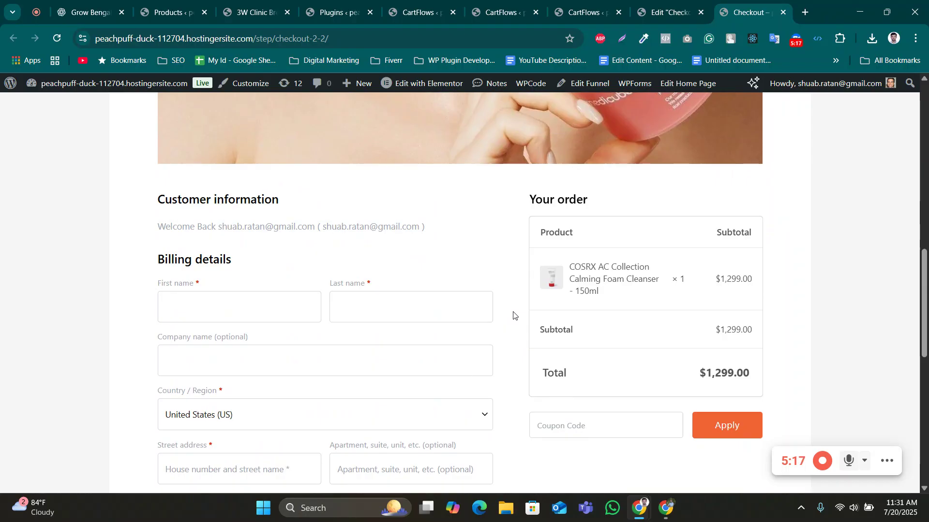
{"action": "scroll", "coordinate": [513, 312], "scroll_direction": "up", "scroll_amount": 10}
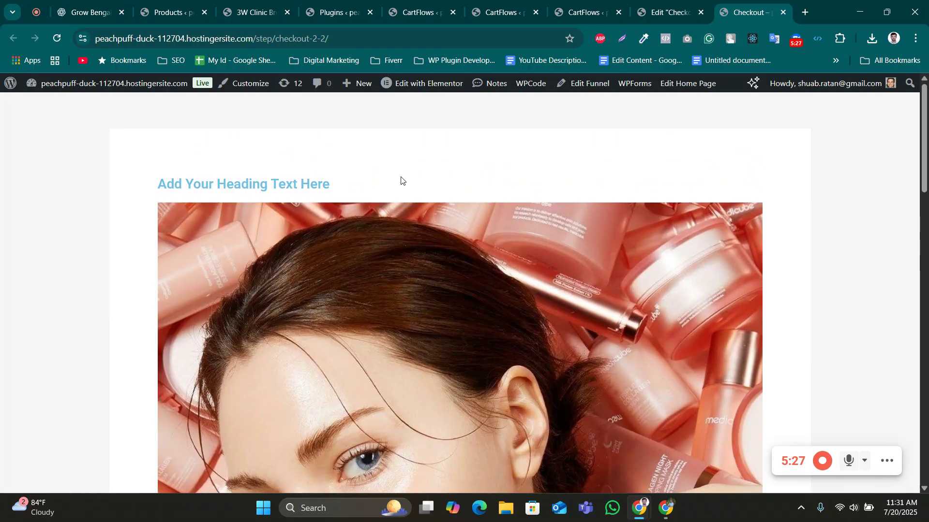
{"action": "left_click_drag", "start_coordinate": [160, 187], "coordinate": [87, 187]}
{"action": "left_click", "coordinate": [390, 182]}
{"action": "left_click", "coordinate": [118, 187]}
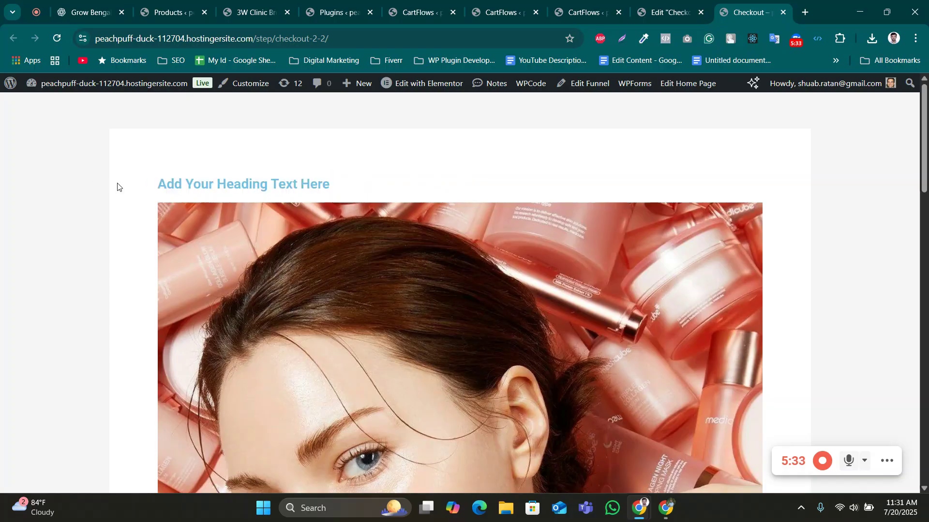